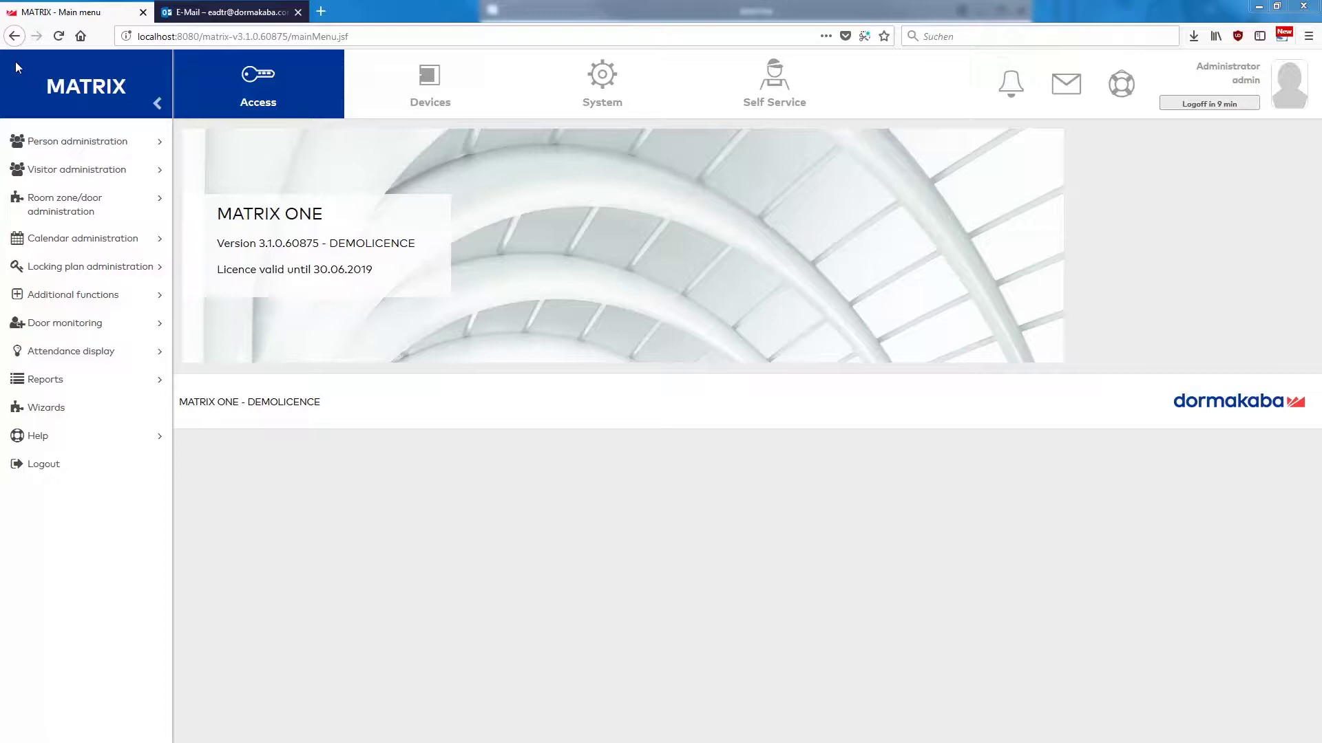
# Open the e-mail server settings in the system administration's e-mail configuration.
pyautogui.click(599, 114)
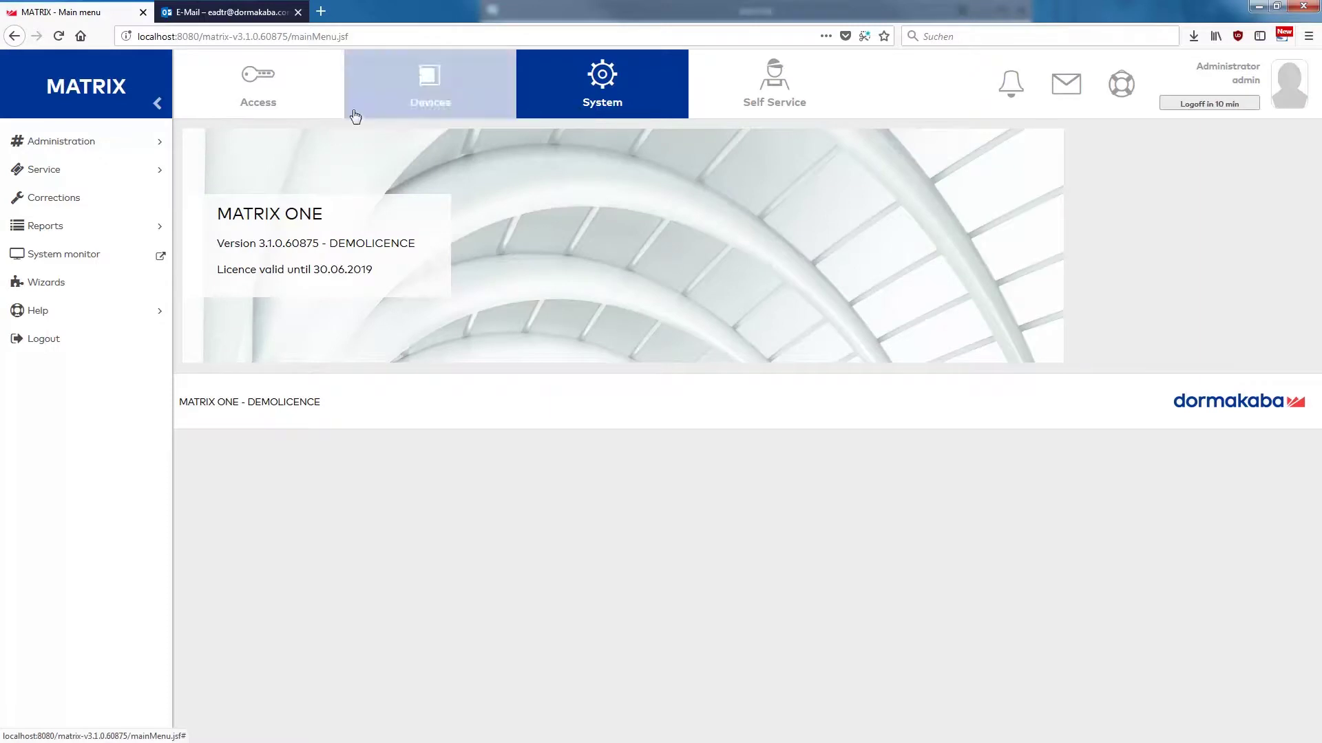
pyautogui.click(114, 146)
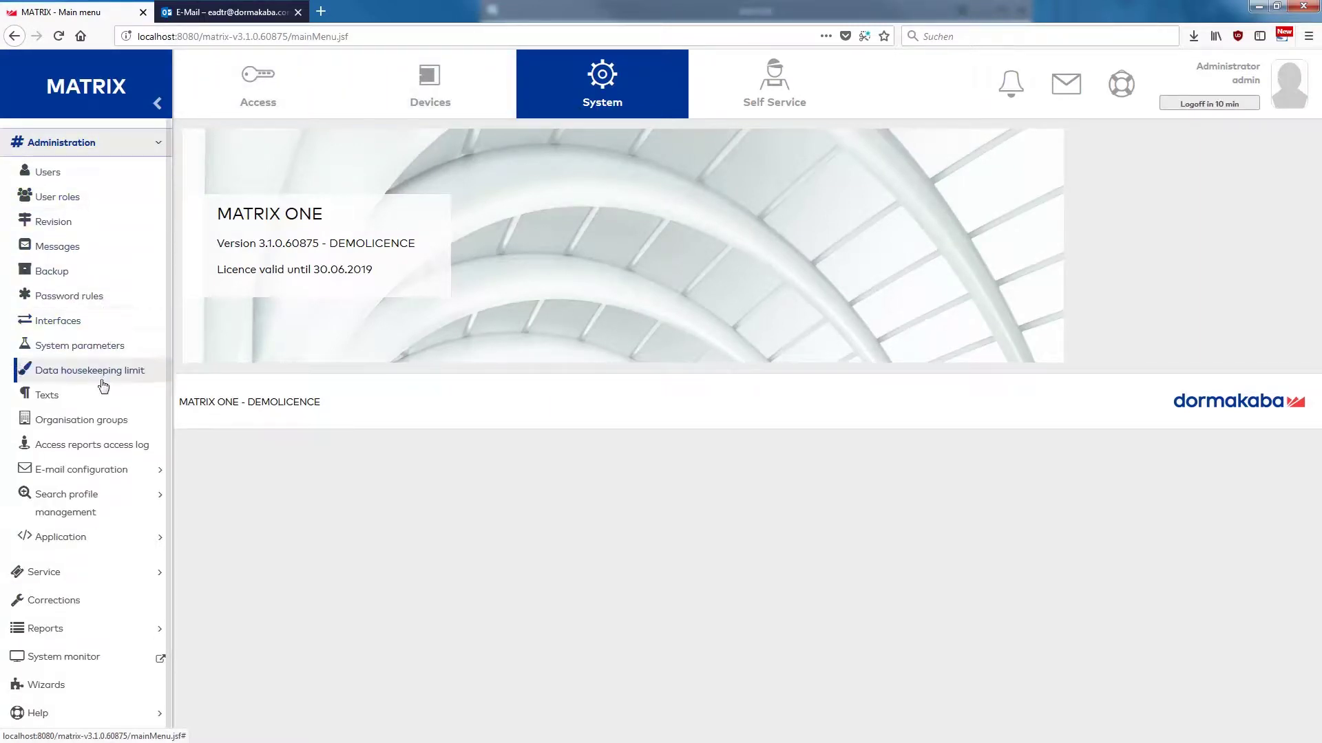
pyautogui.click(103, 471)
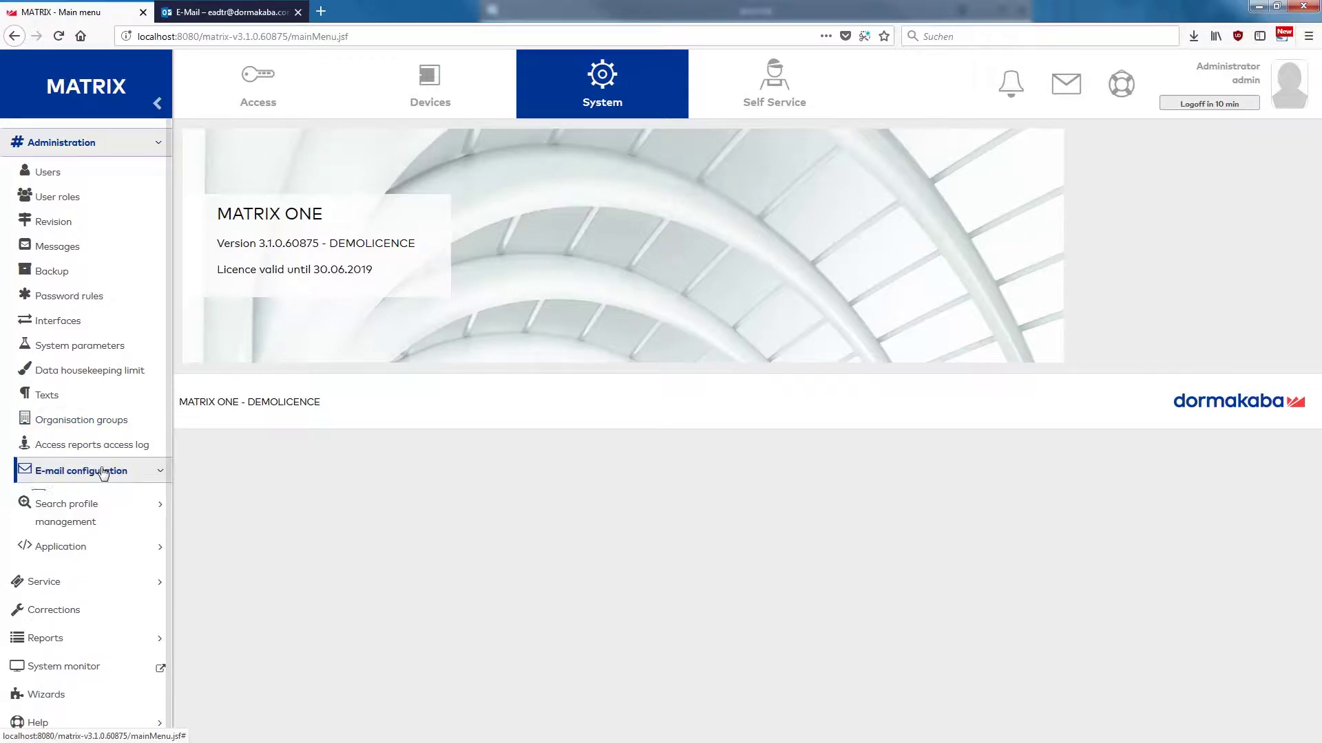
pyautogui.click(103, 502)
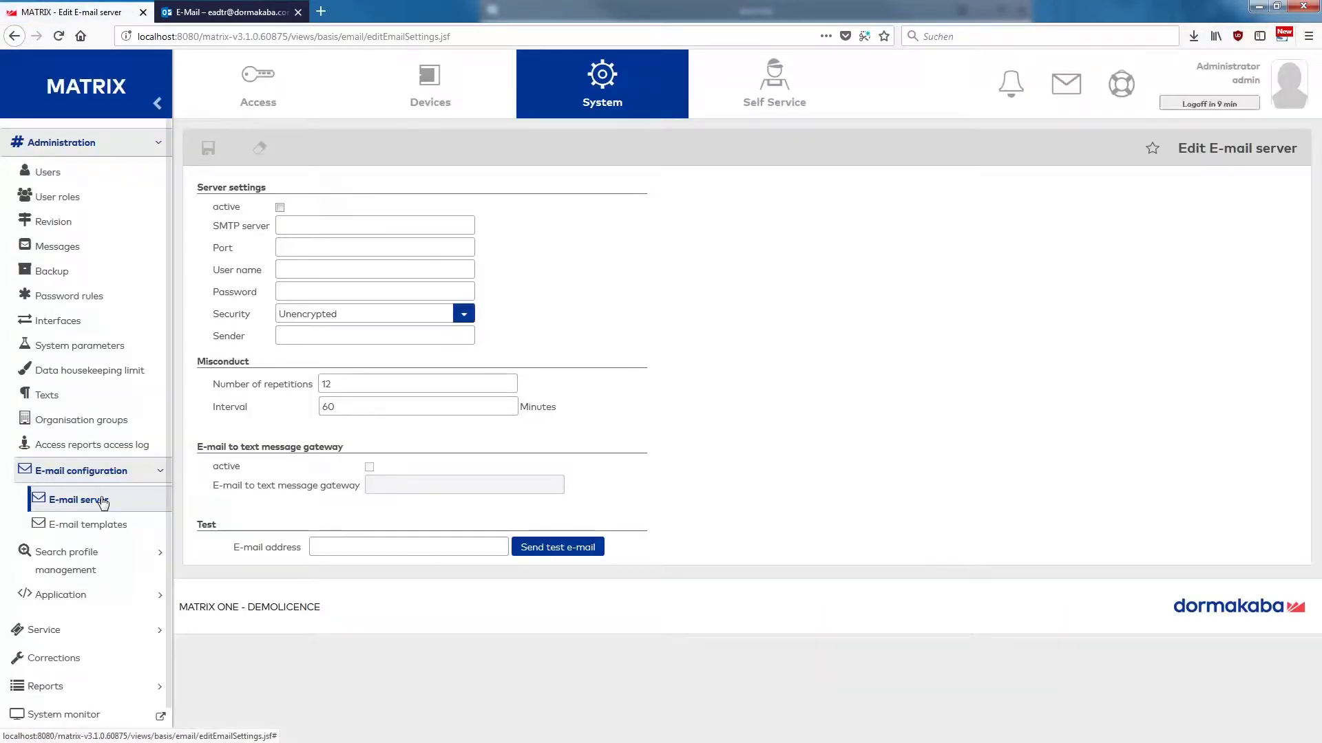
# Activate the e-mail server with SMTP server smtp.dc.mydorma.com, enter the sender's e-mail address and save the settings.
pyautogui.click(280, 207)
pyautogui.click(296, 227)
pyautogui.write('smtp.dc')
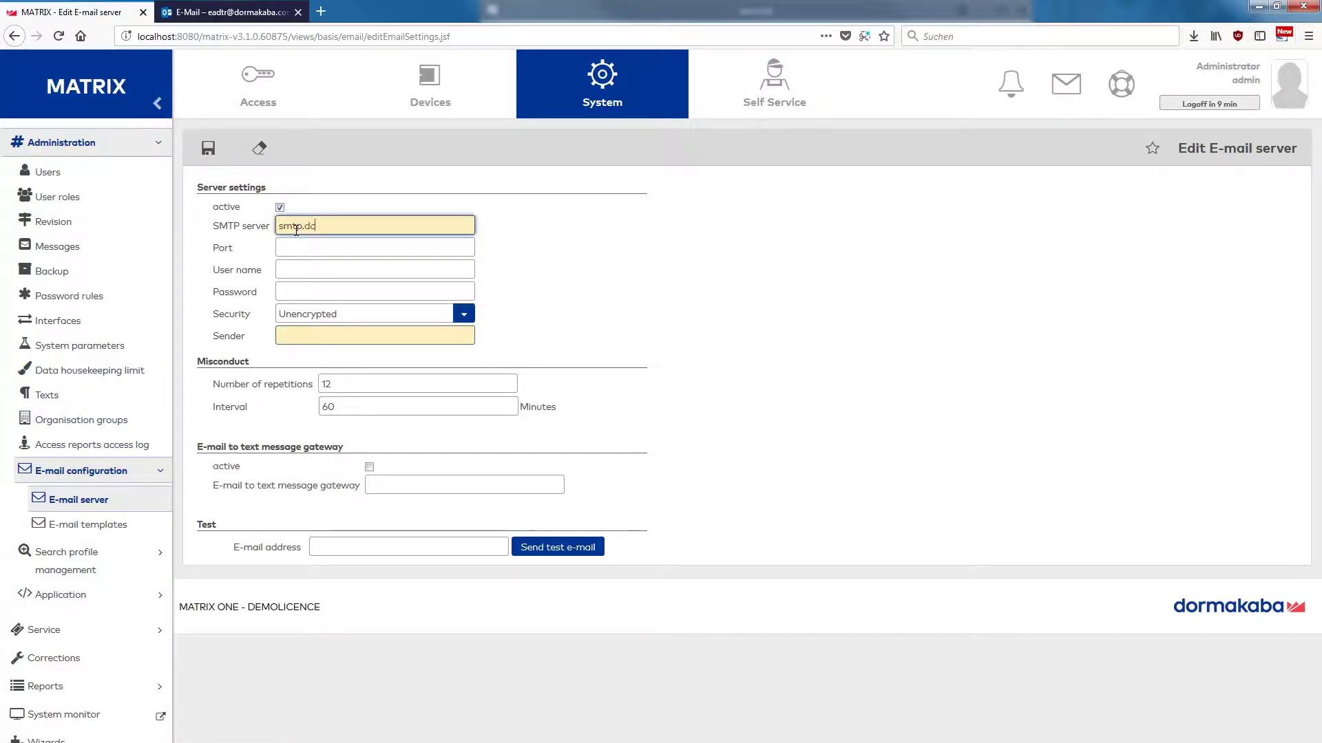
pyautogui.write('.mydorma.com')
pyautogui.click(313, 337)
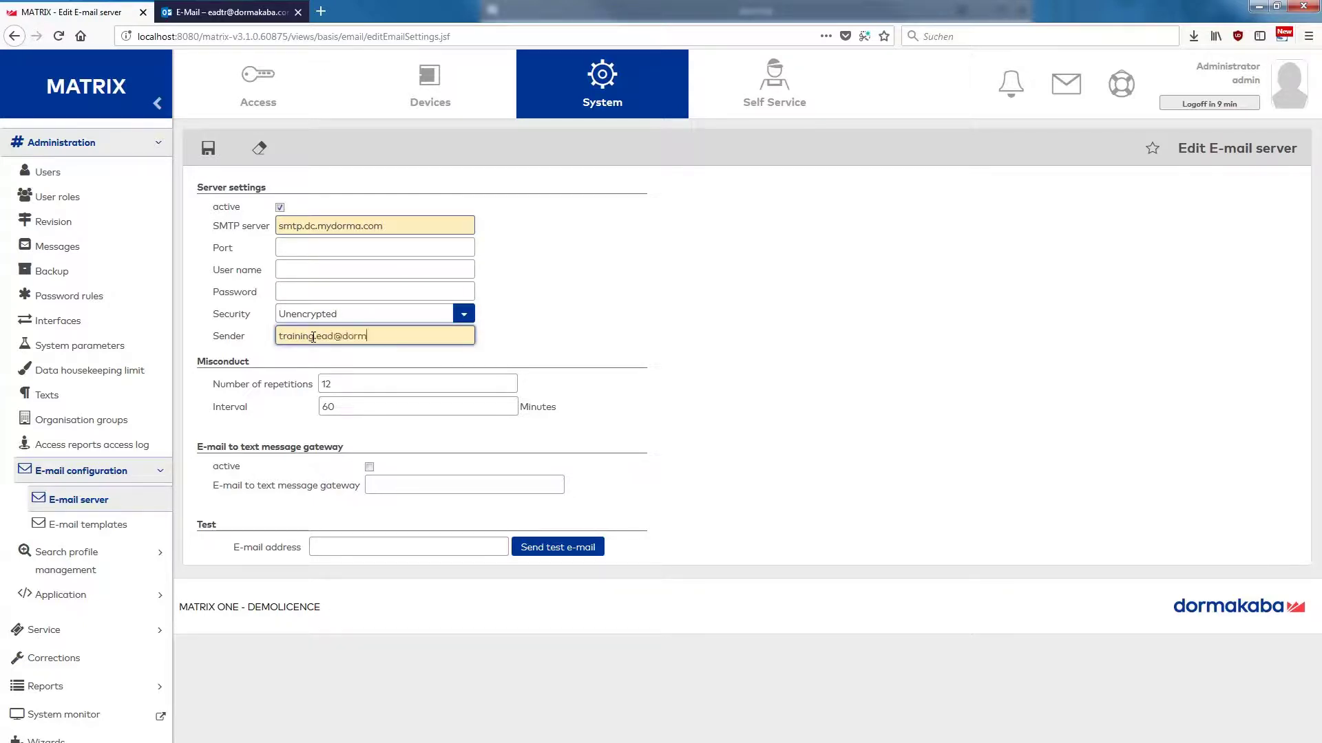
pyautogui.write('om')
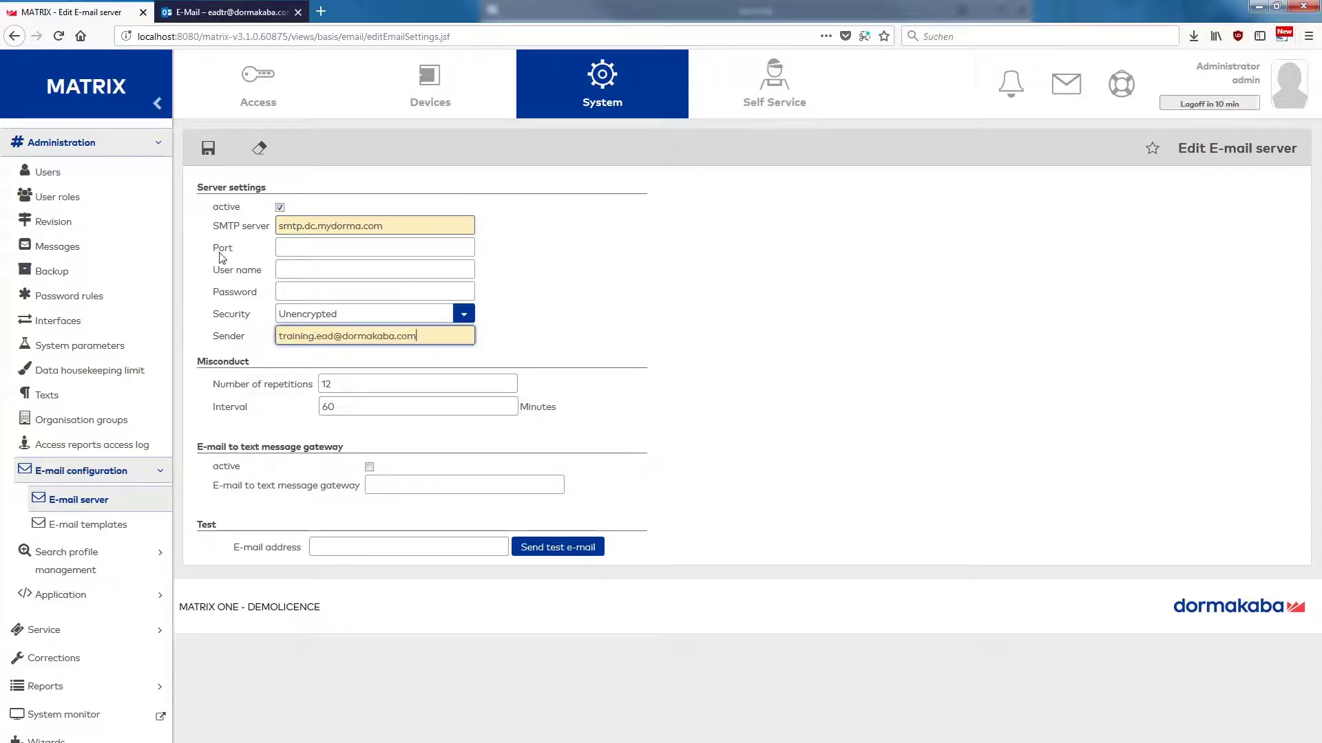
pyautogui.click(208, 148)
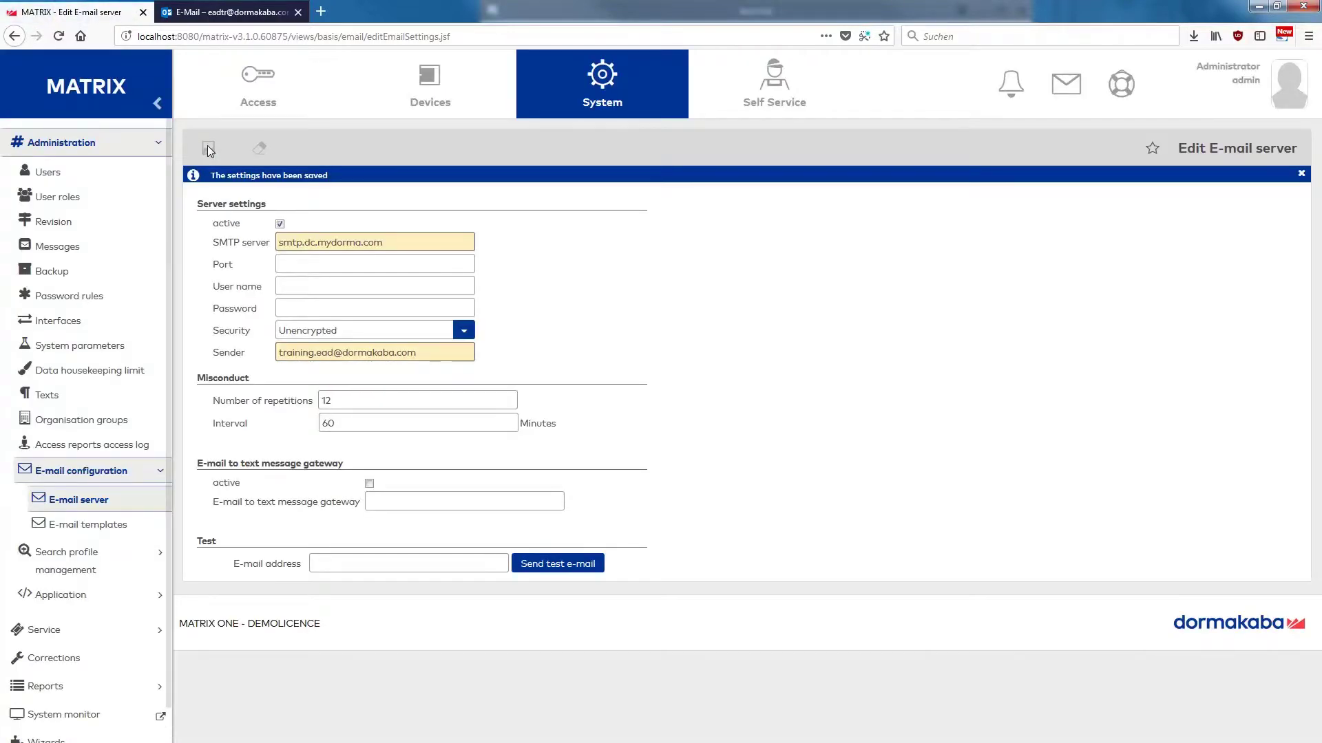
# Send a test e-mail to the recipient's address and open the received MATRIX test e-mail in Outlook.
pyautogui.click(349, 561)
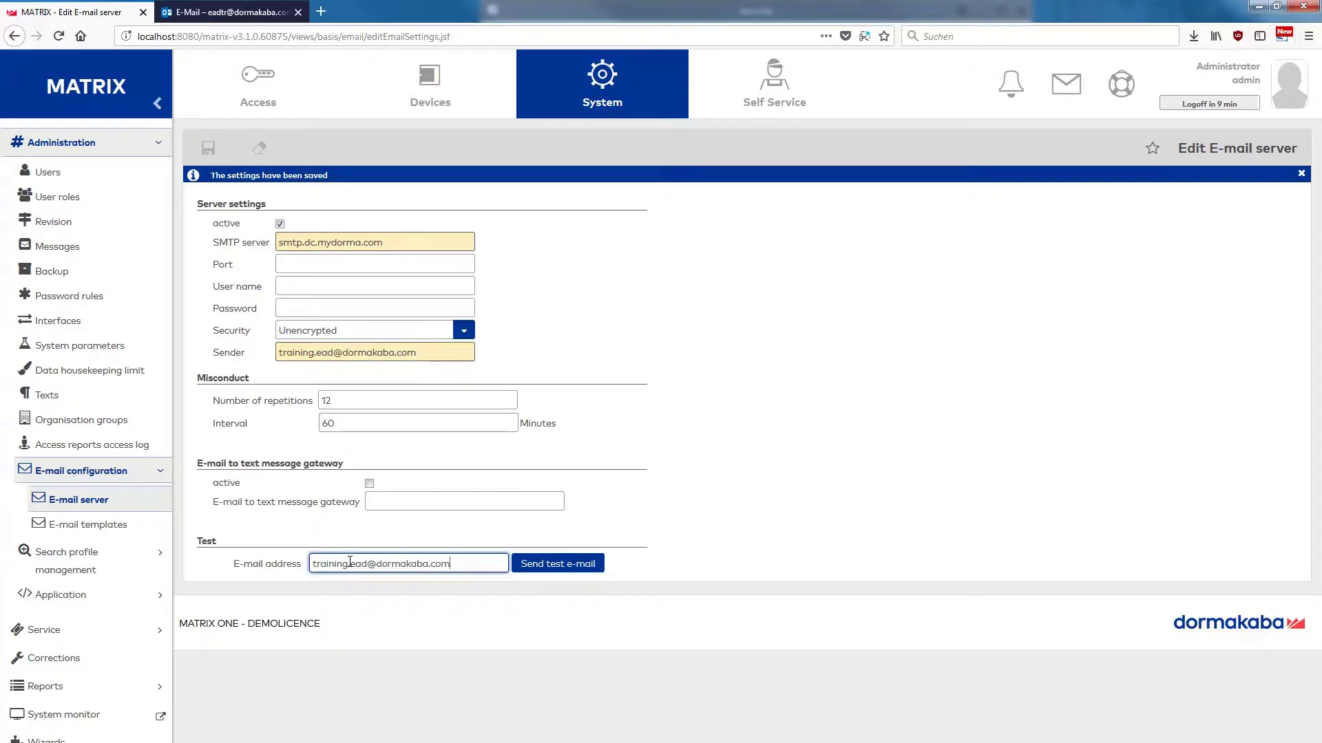
pyautogui.click(557, 568)
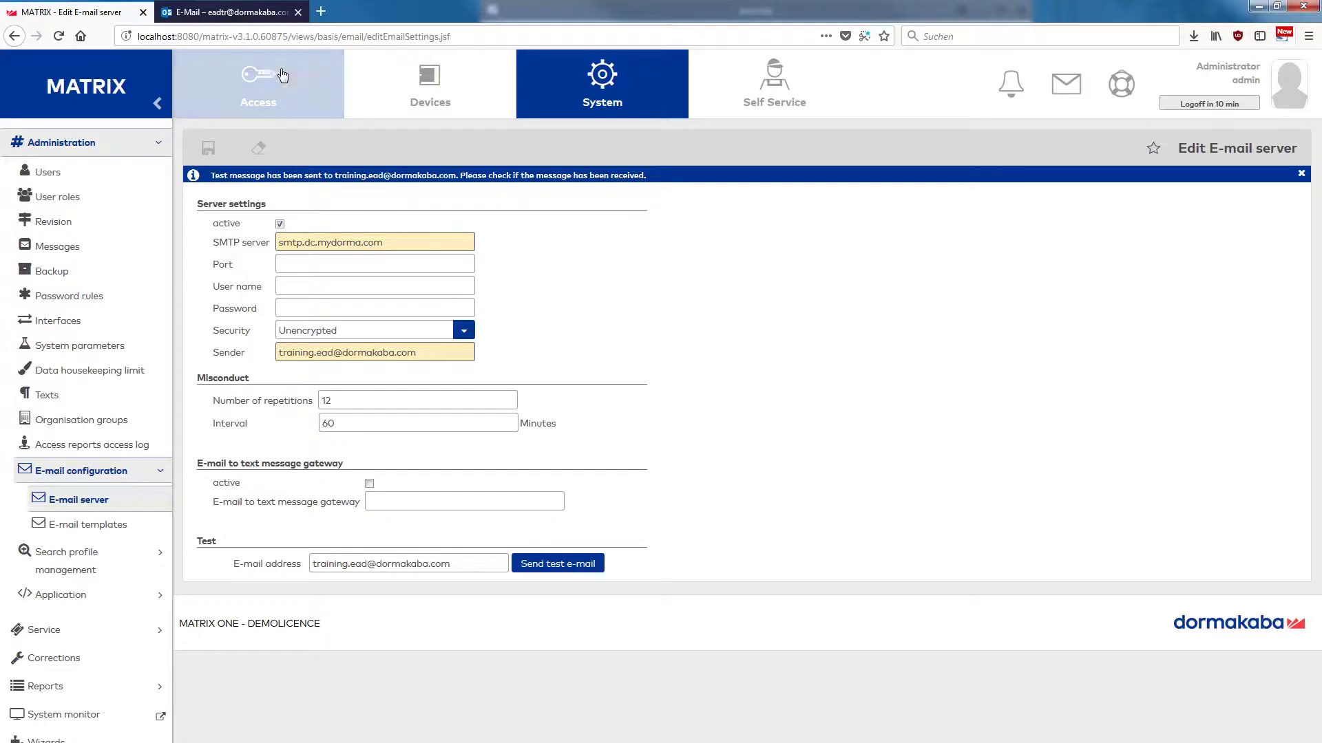
pyautogui.click(239, 12)
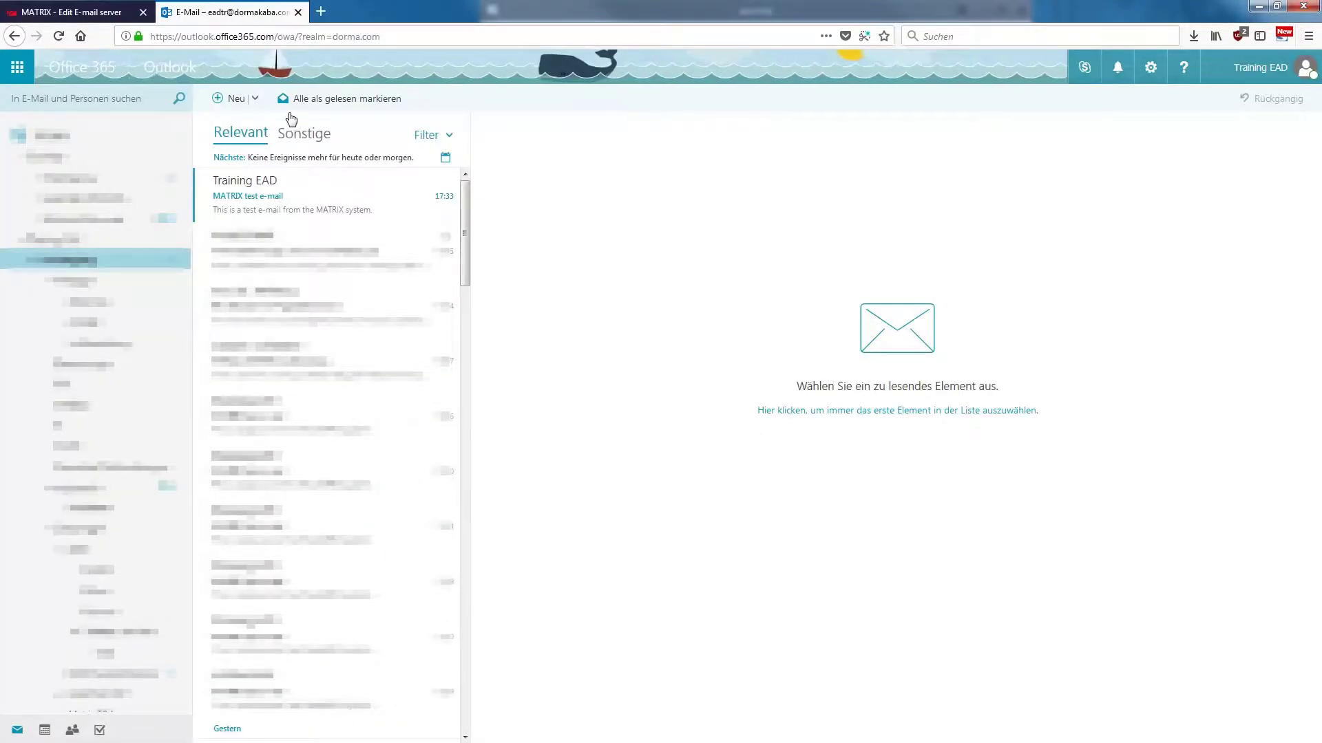
pyautogui.click(321, 194)
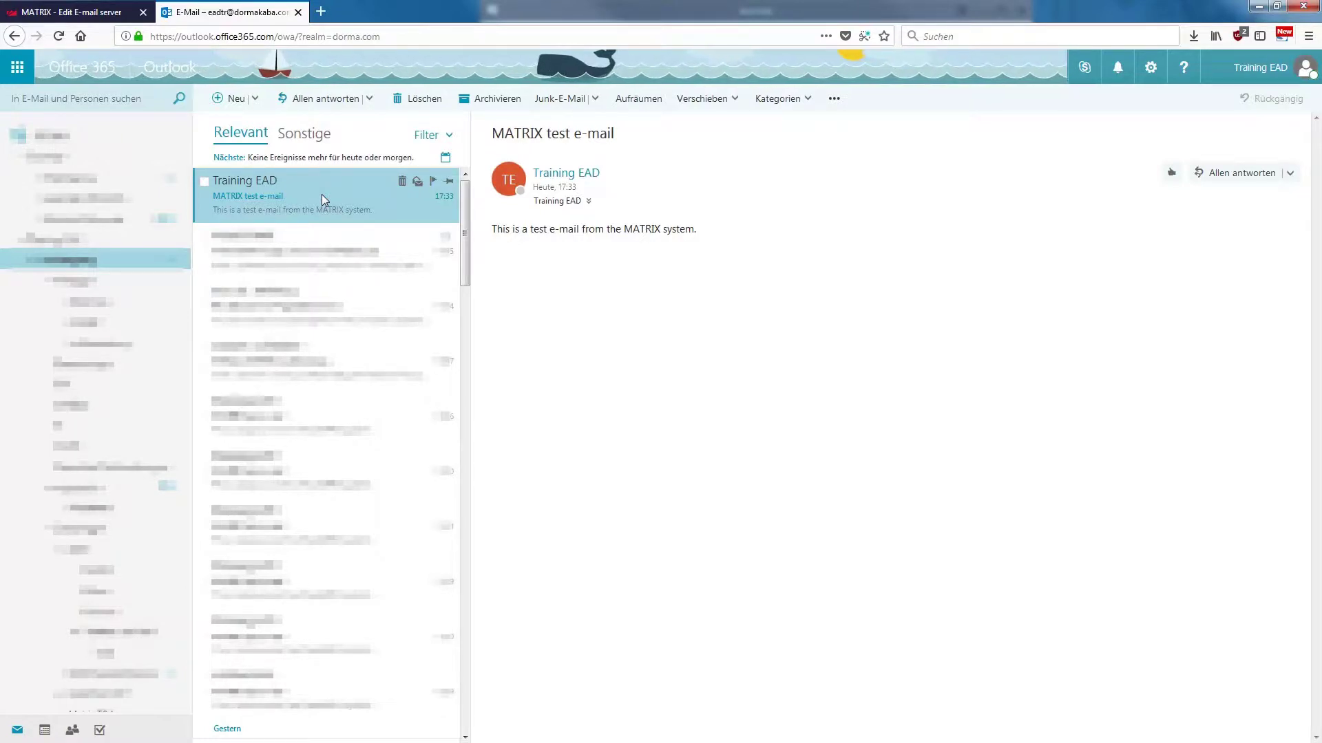
# Switch back to MATRIX and open reader 2001 - Reader IN of the 2000 - Main Entrance device.
pyautogui.click(101, 13)
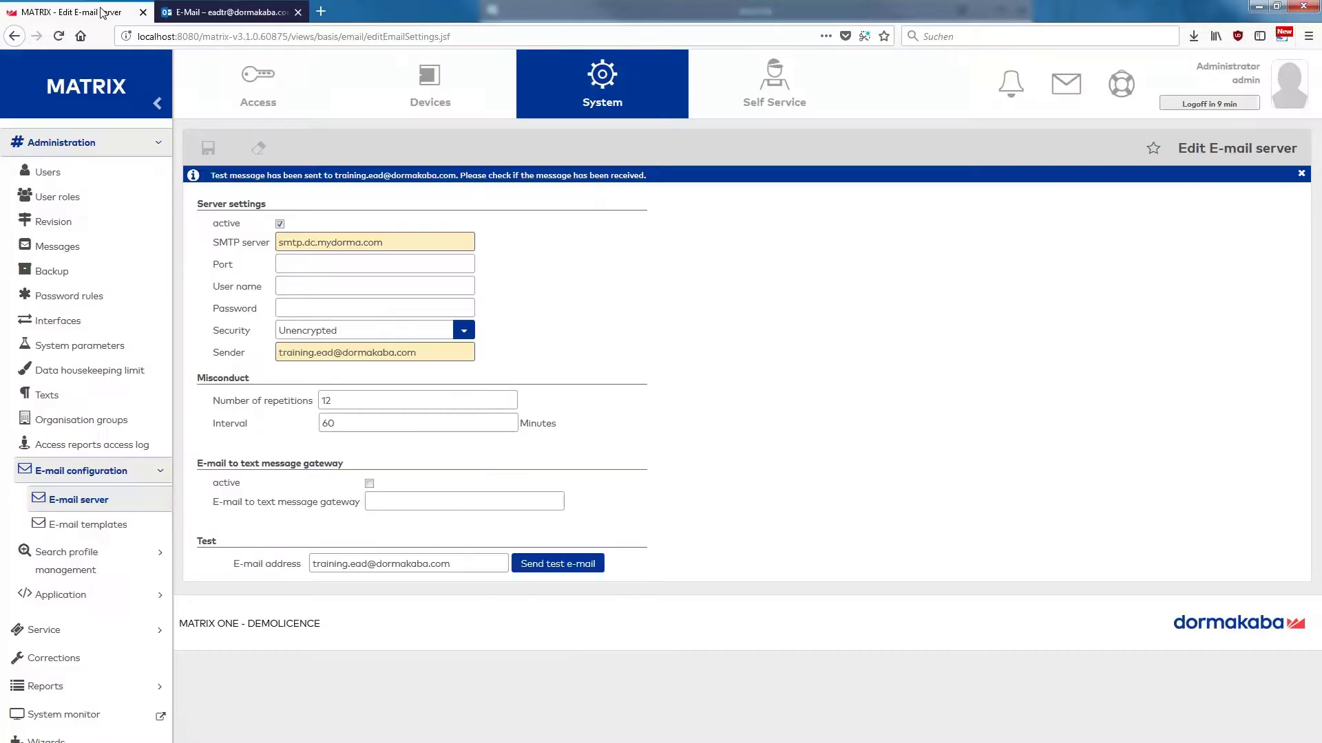
pyautogui.click(430, 88)
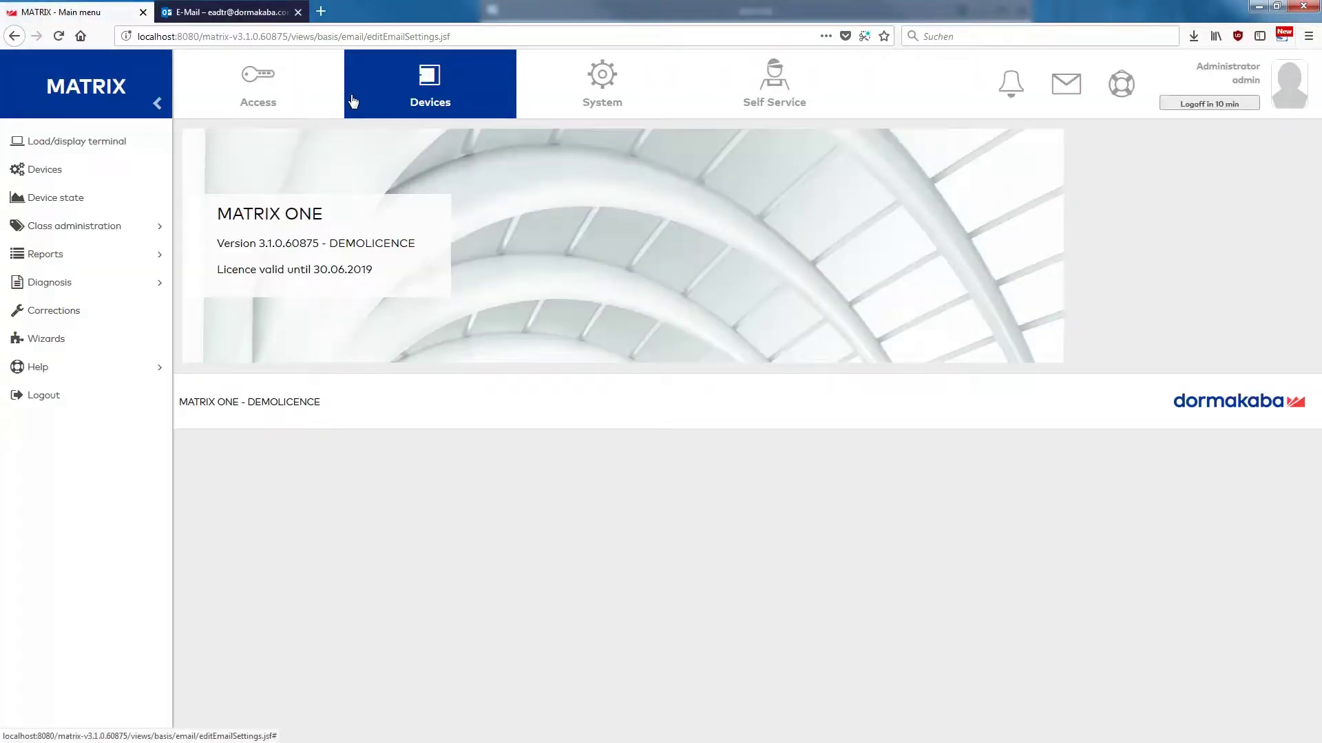
pyautogui.click(133, 171)
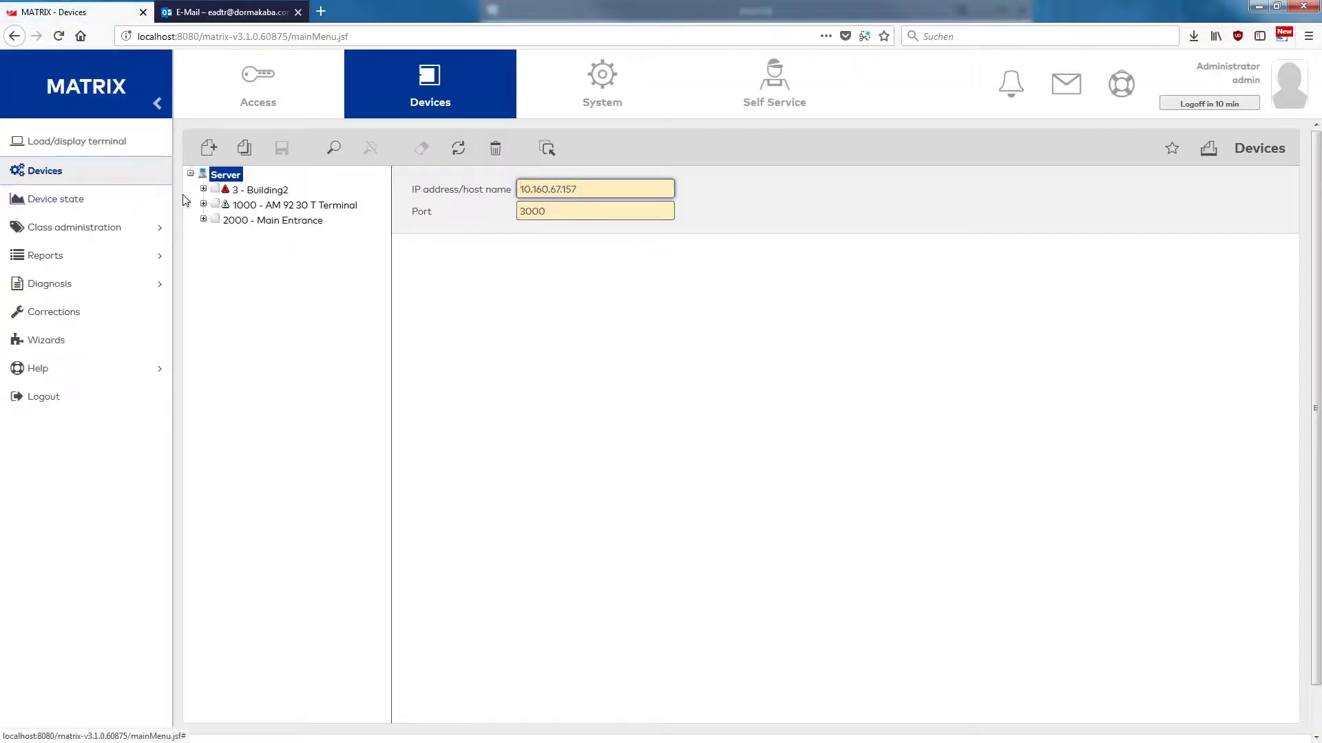
pyautogui.click(204, 221)
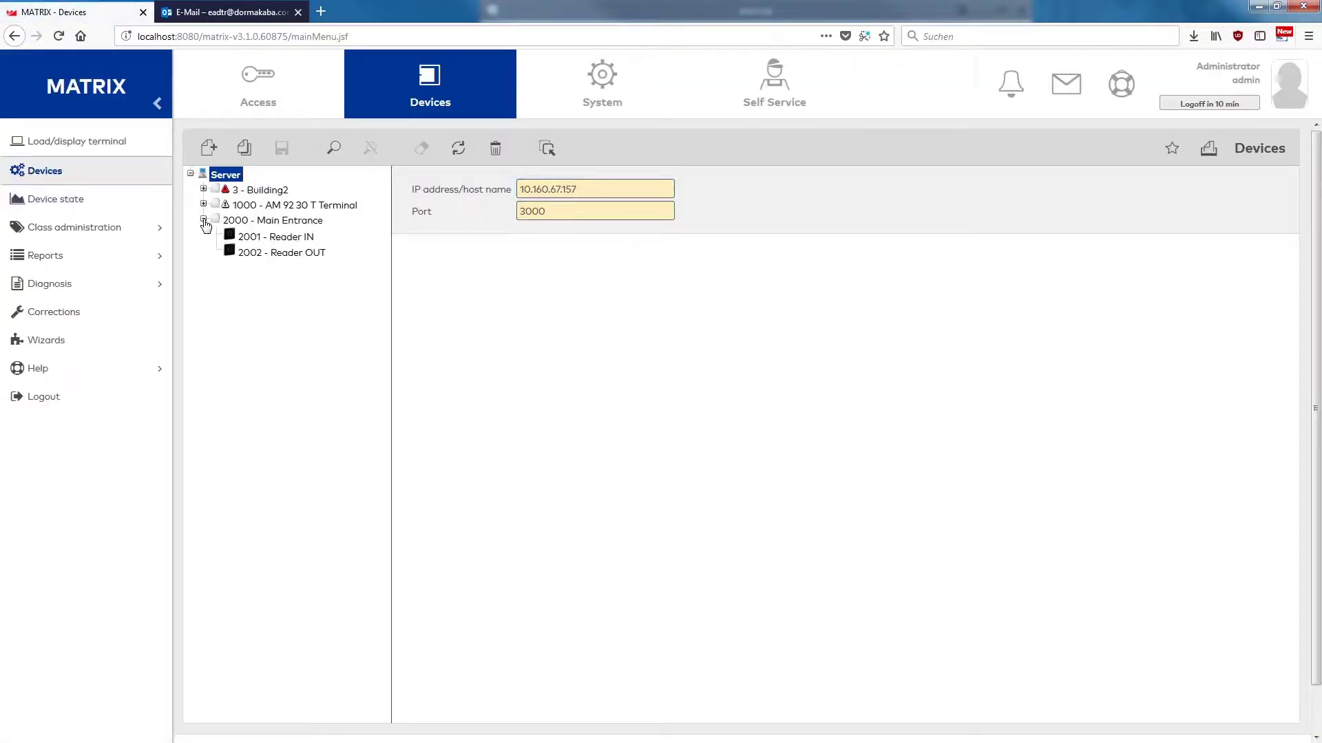
pyautogui.click(276, 241)
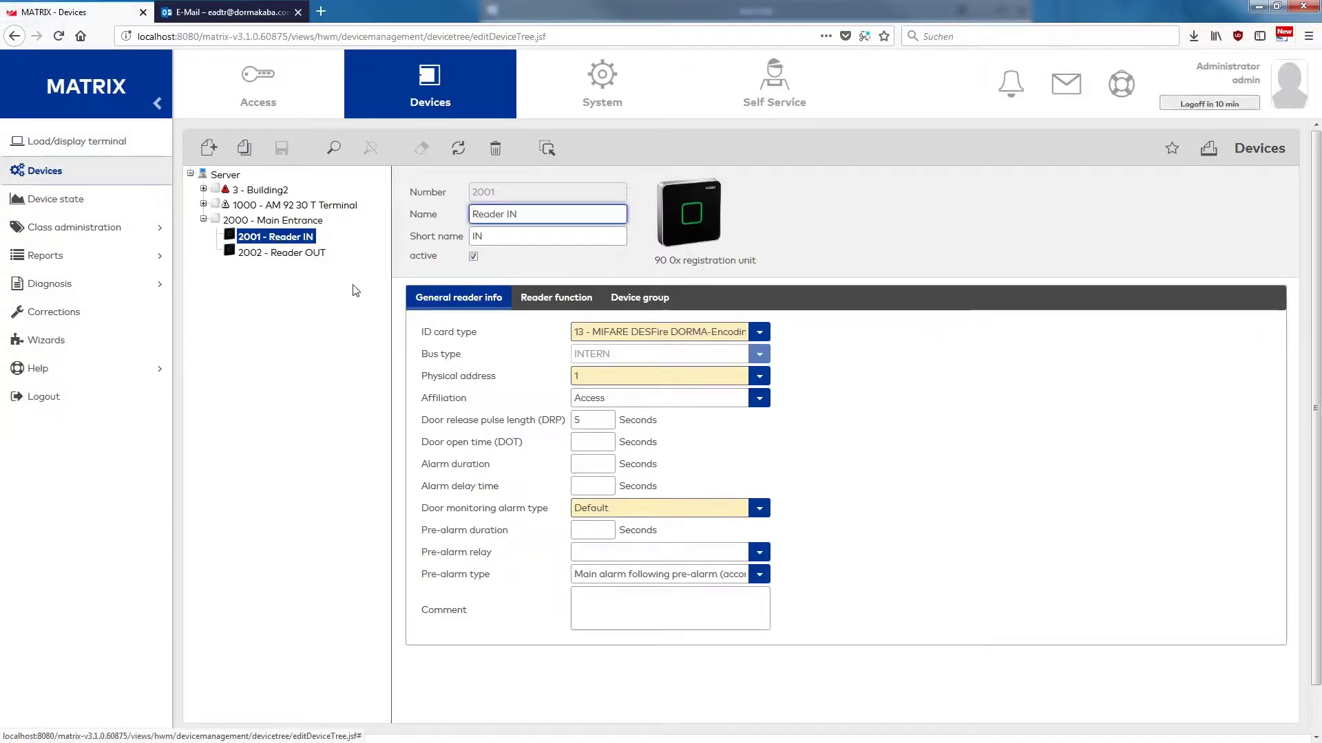
# Set Reader IN's door open time to 90 seconds and its alarm duration to 15 seconds, and save it.
pyautogui.click(594, 445)
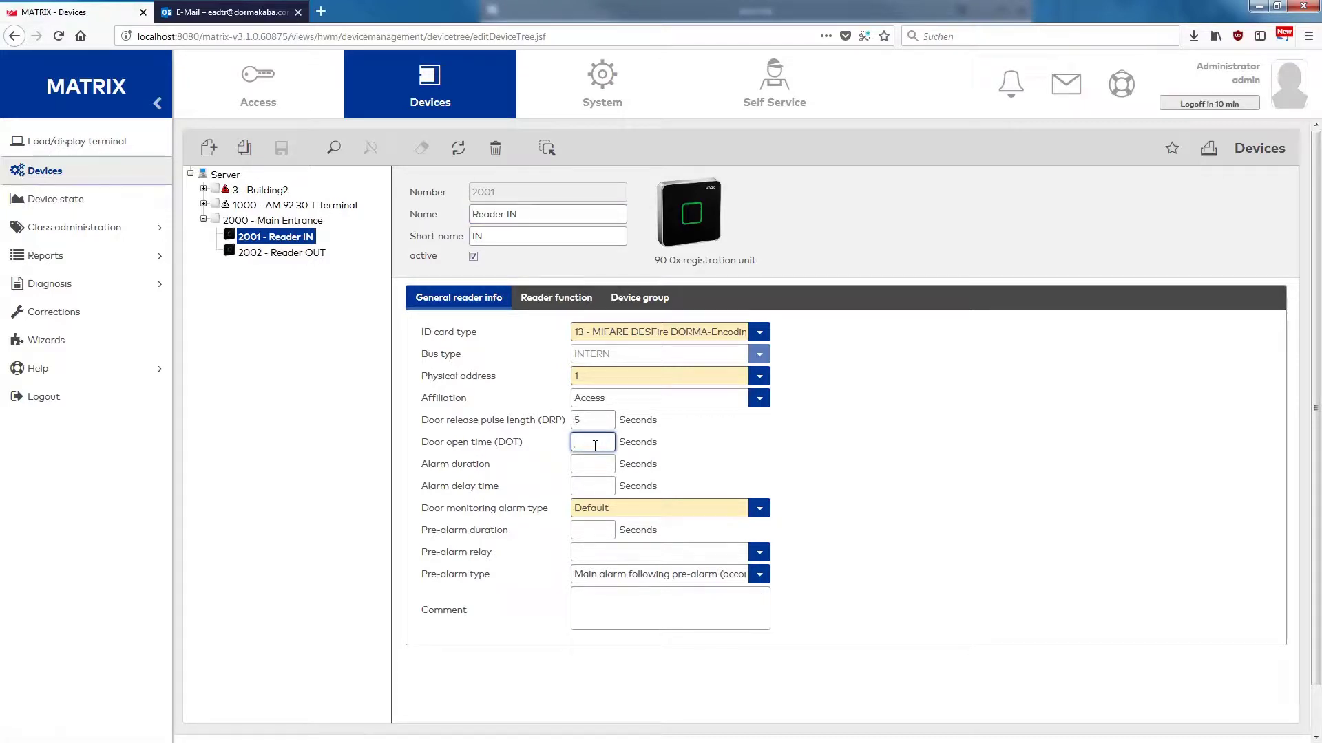
pyautogui.write('90')
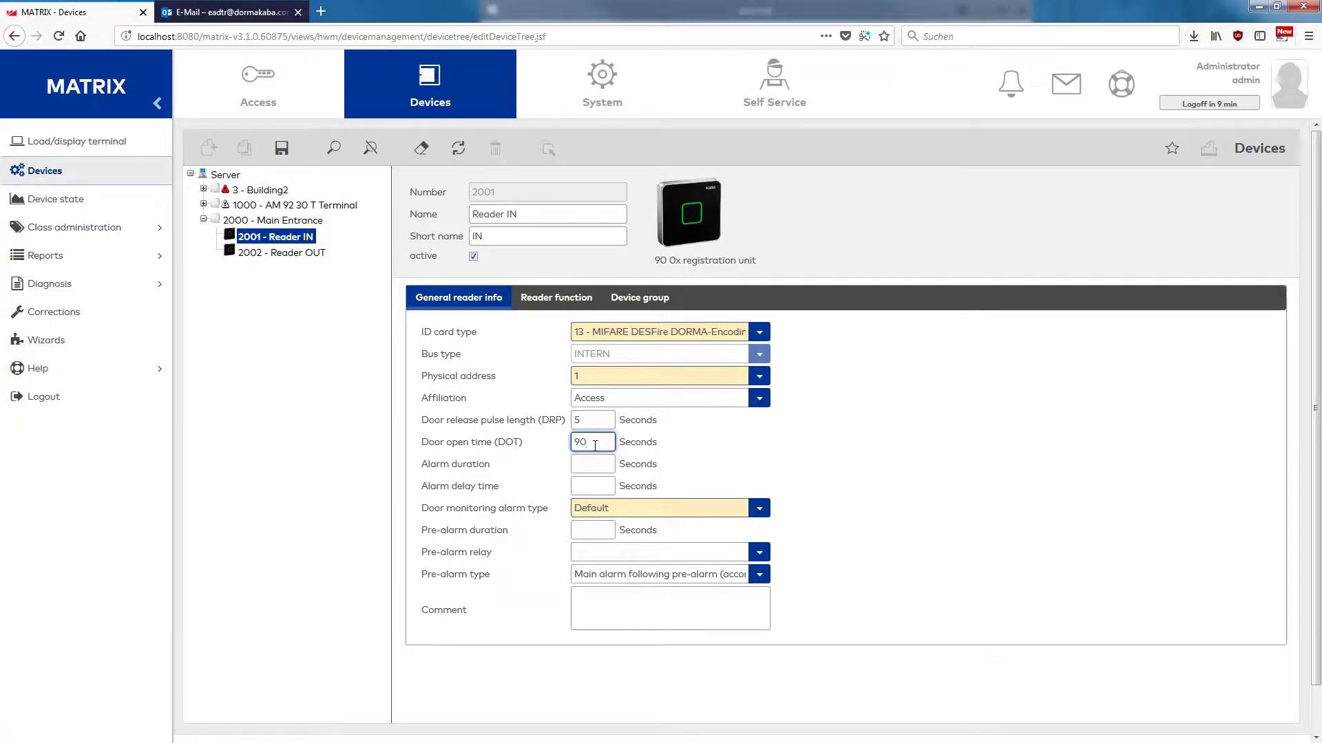
pyautogui.click(590, 466)
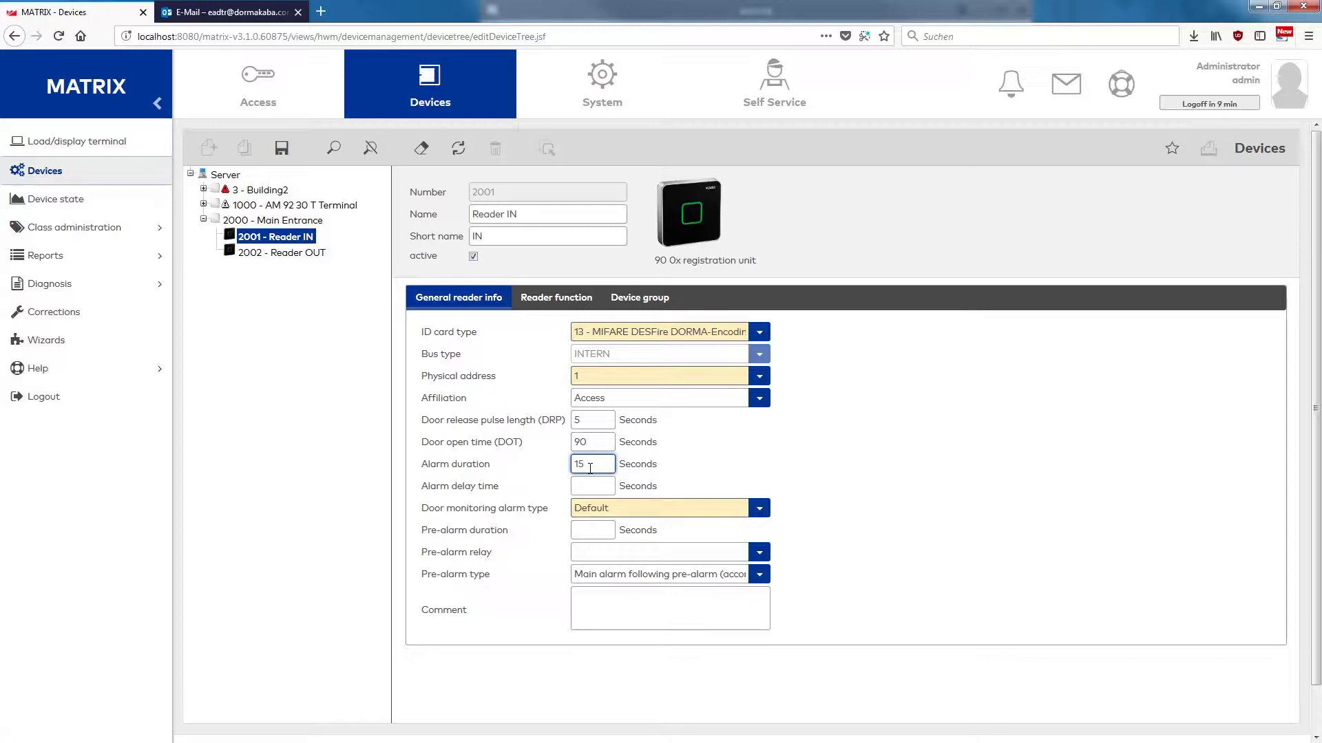
pyautogui.click(280, 149)
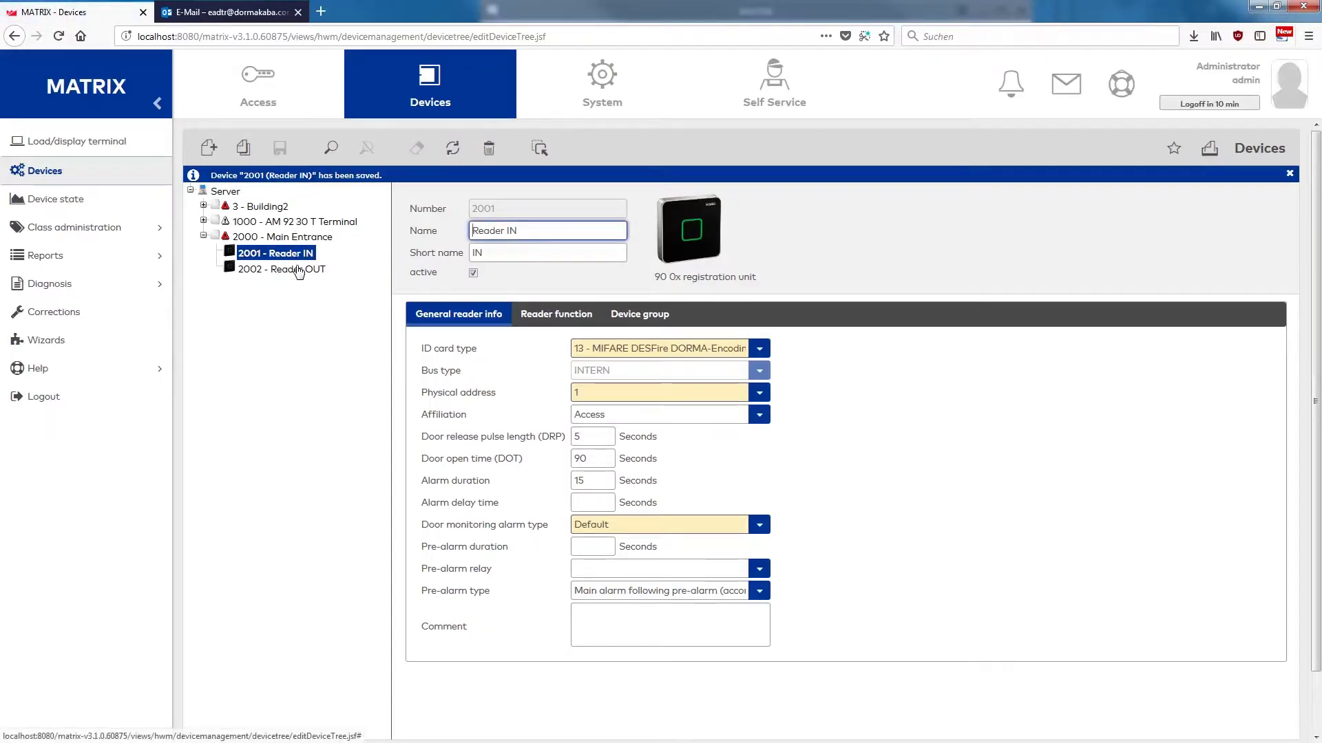
# Save 2002 - Reader OUT with a door open time of 90 seconds and an alarm duration of 15 seconds, and display its reader functions.
pyautogui.click(298, 270)
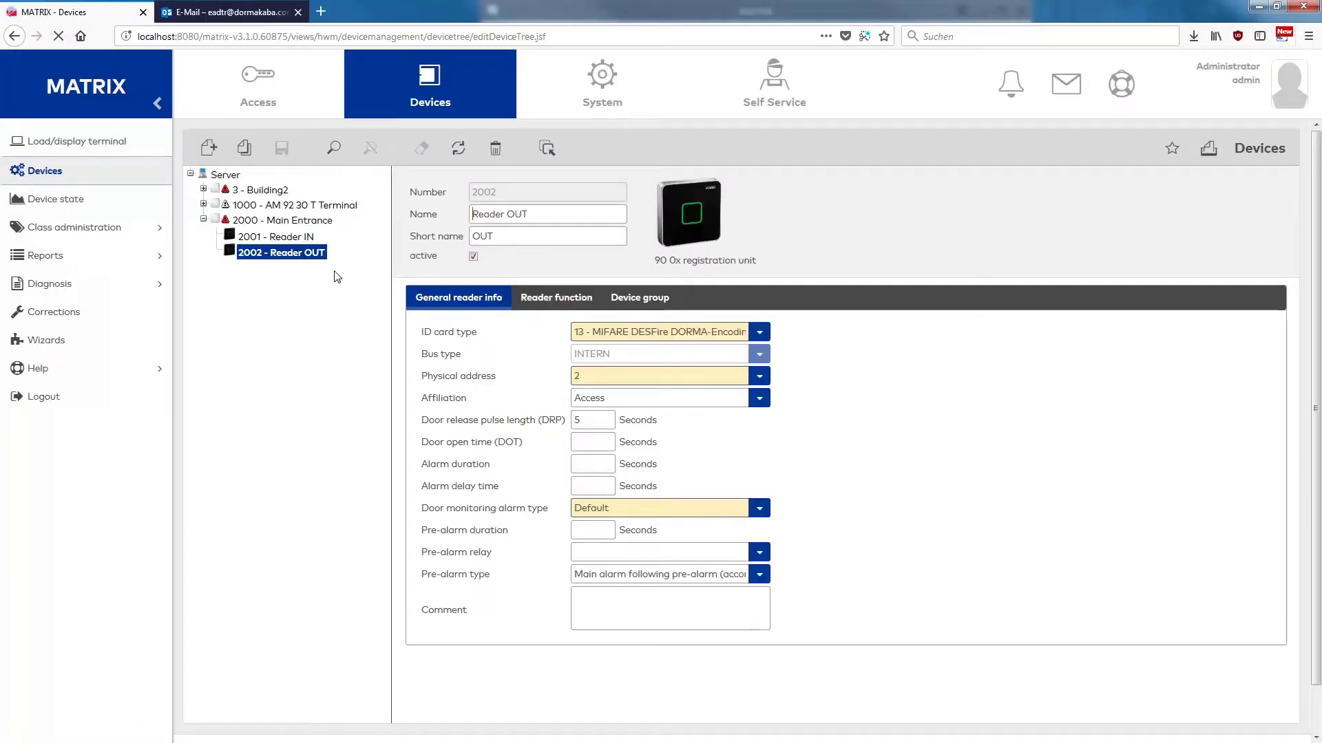
pyautogui.click(589, 441)
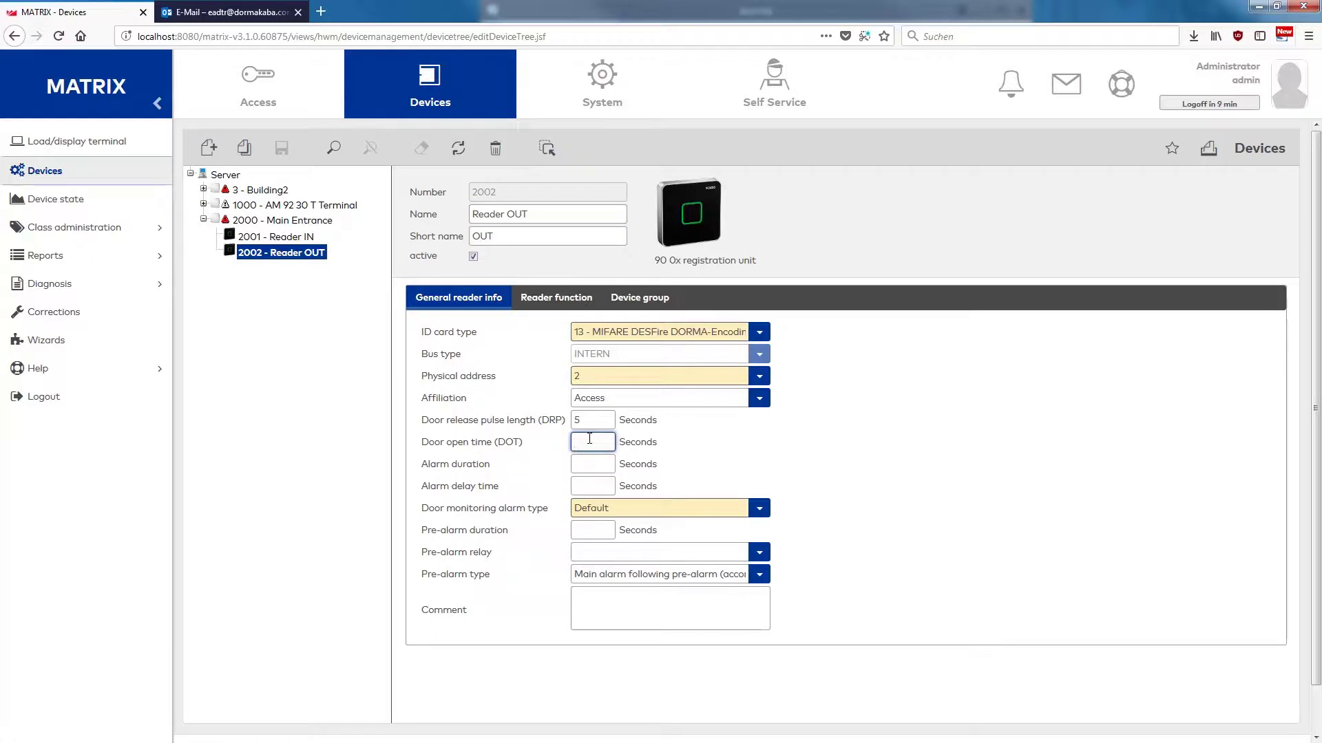
pyautogui.write('90')
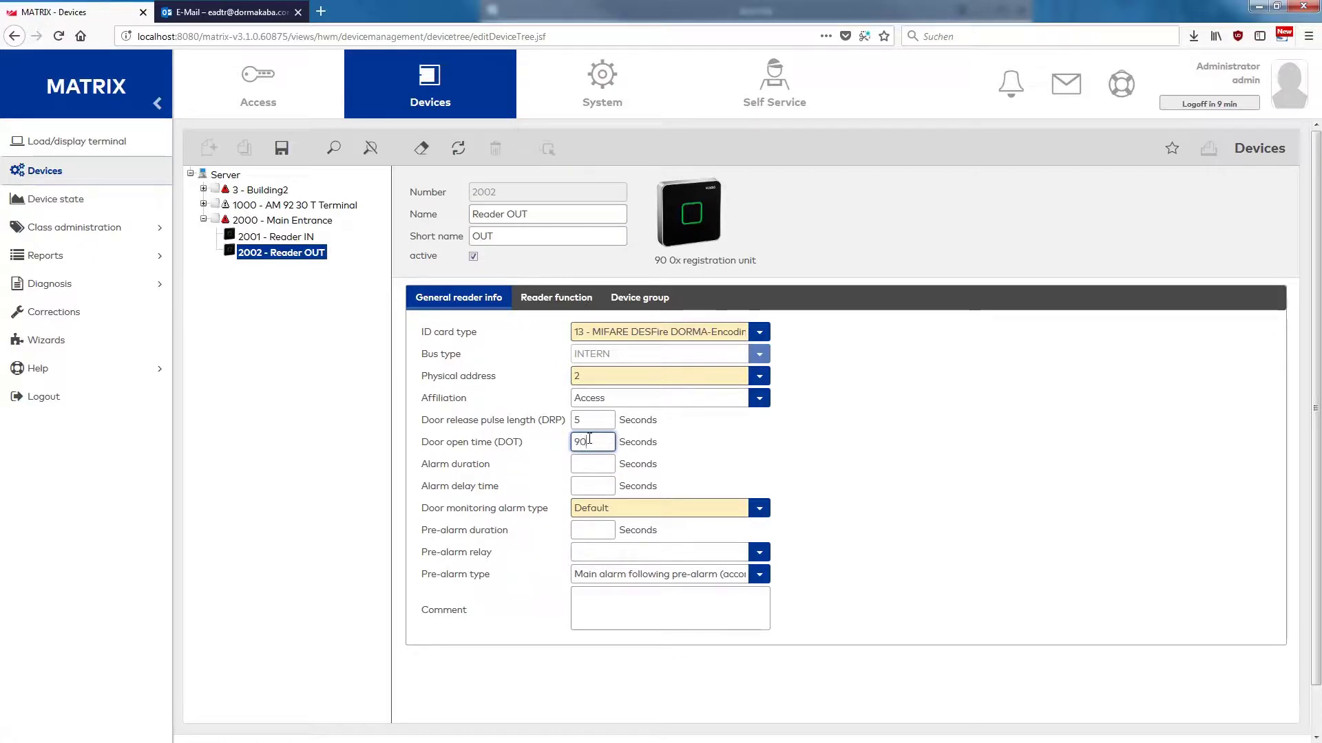
pyautogui.click(591, 471)
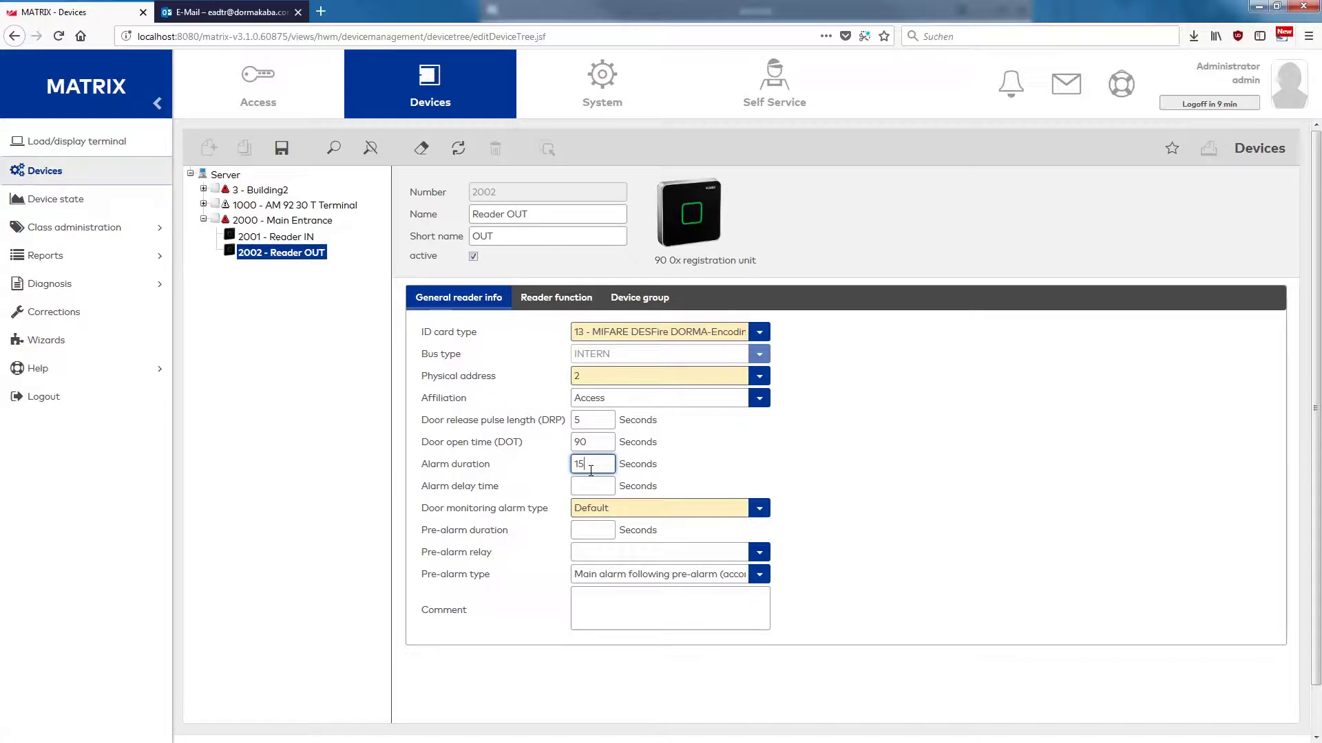
pyautogui.click(284, 150)
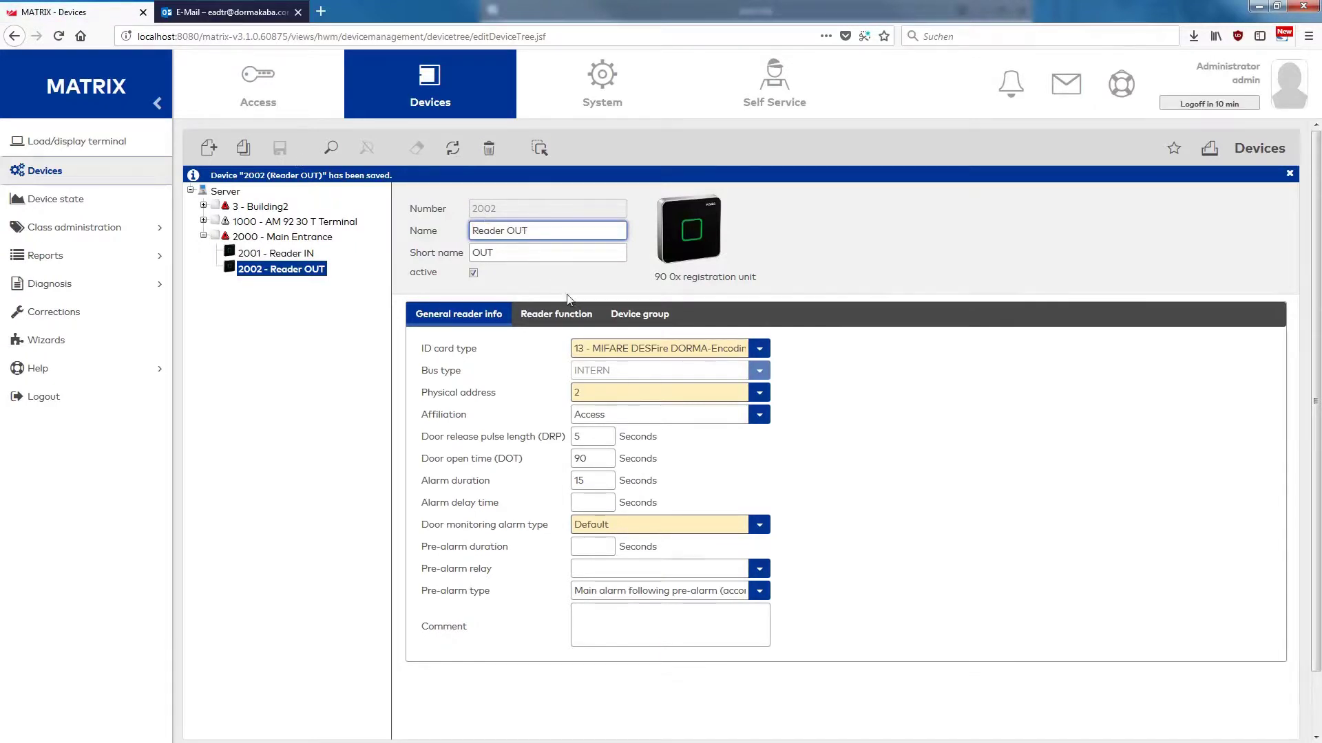
pyautogui.click(576, 318)
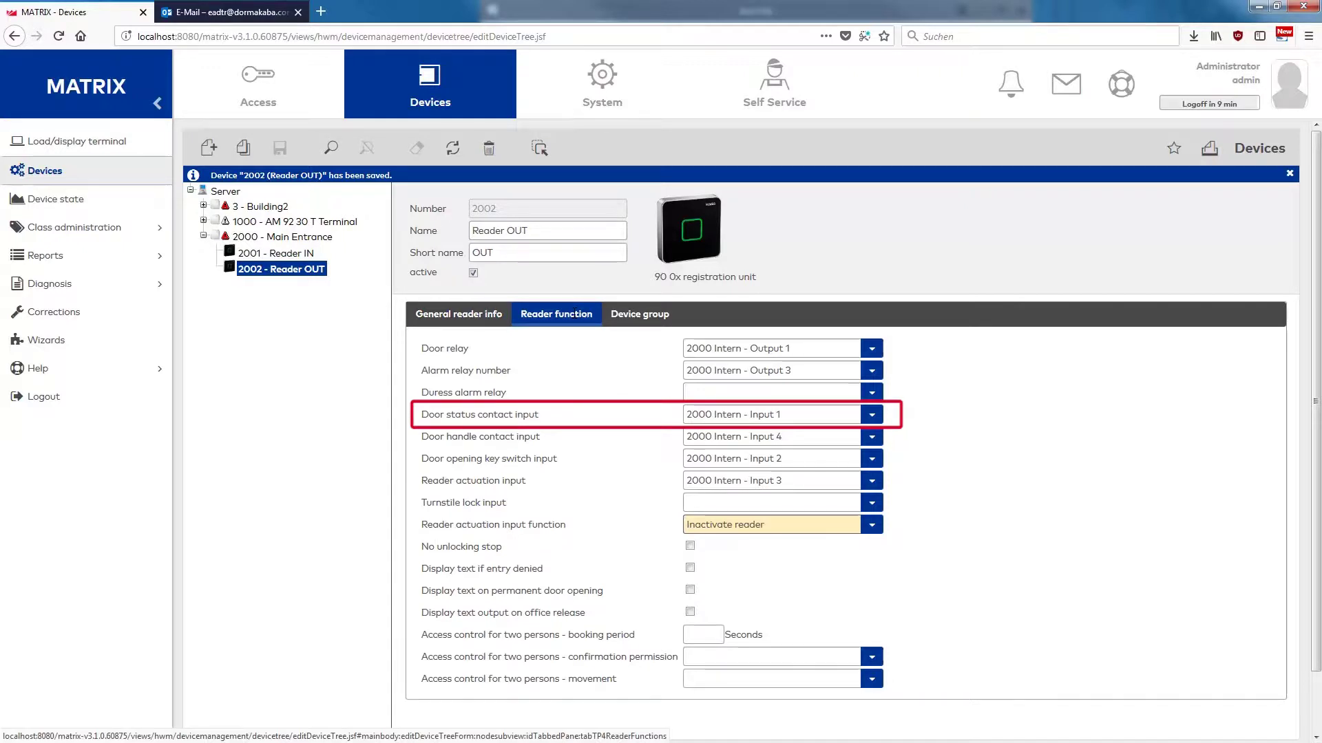
# Save the 2000 - Main Entrance device and transfer its configuration data to the terminal.
pyautogui.click(203, 221)
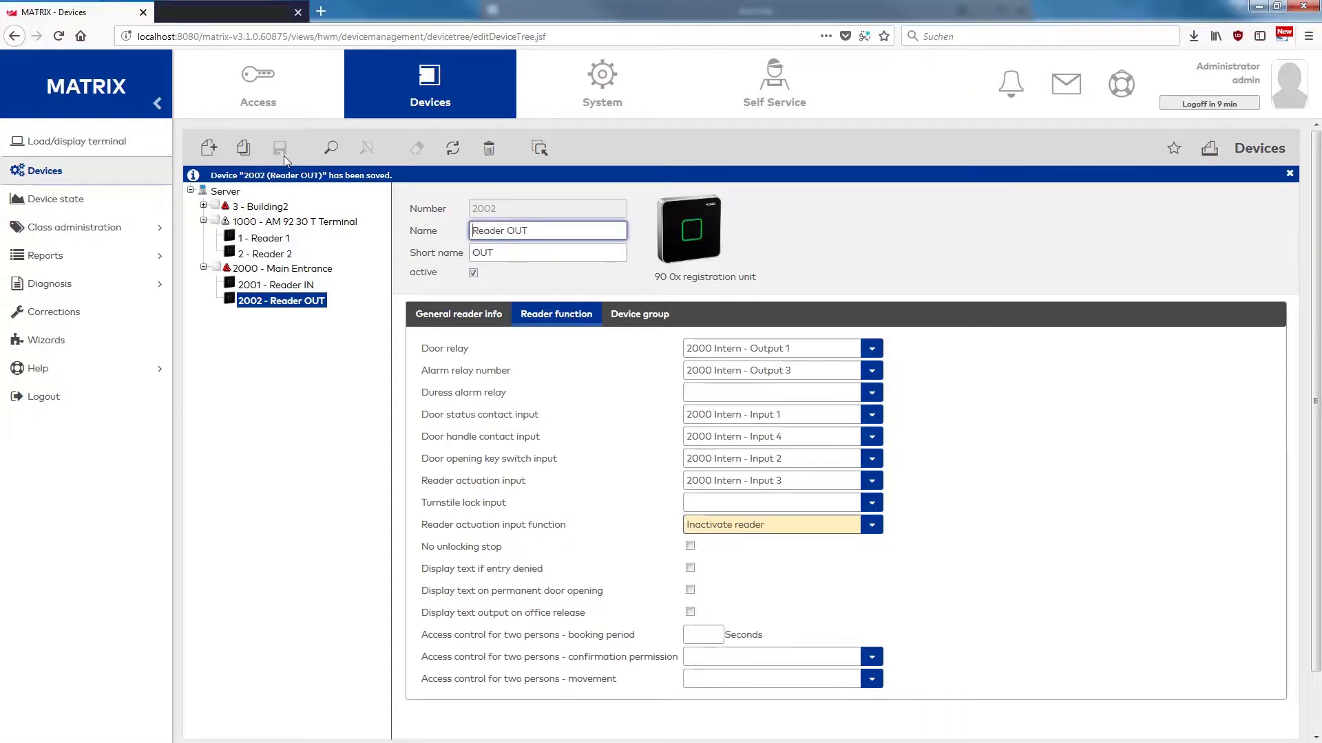
pyautogui.click(307, 271)
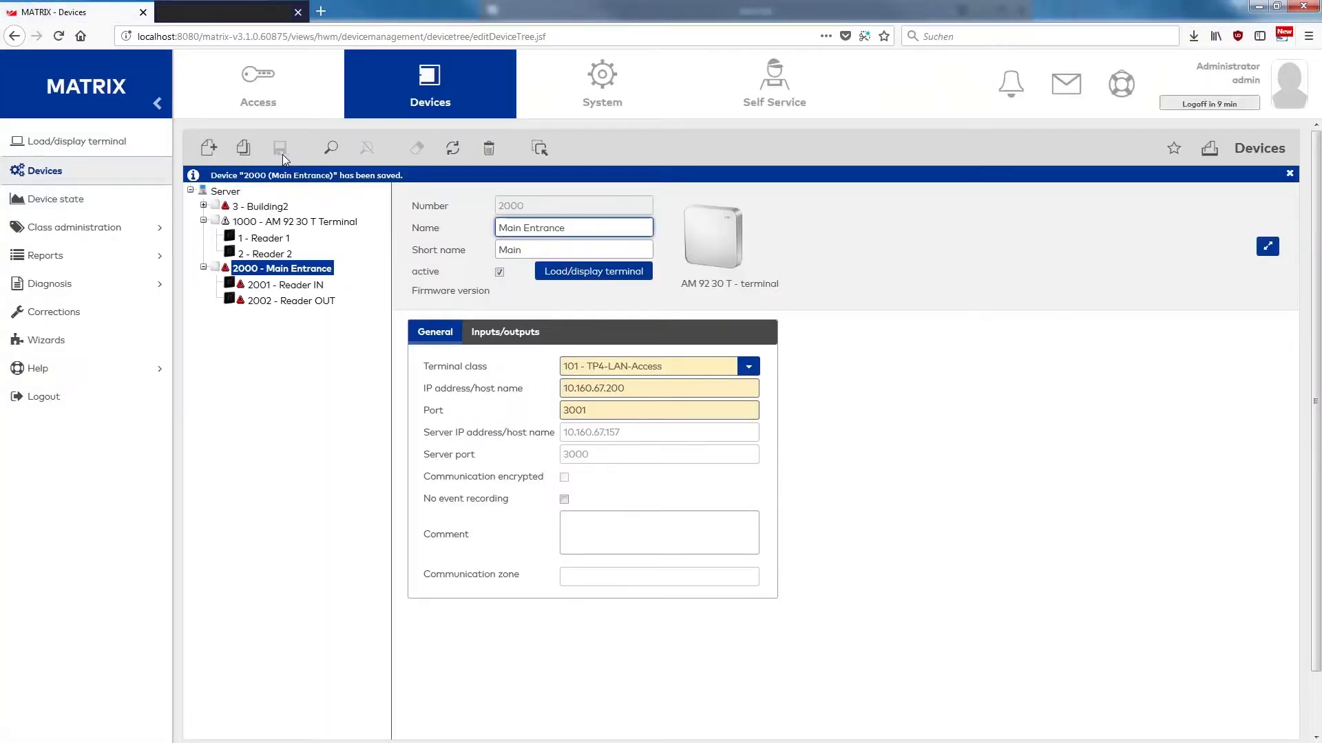
pyautogui.click(561, 273)
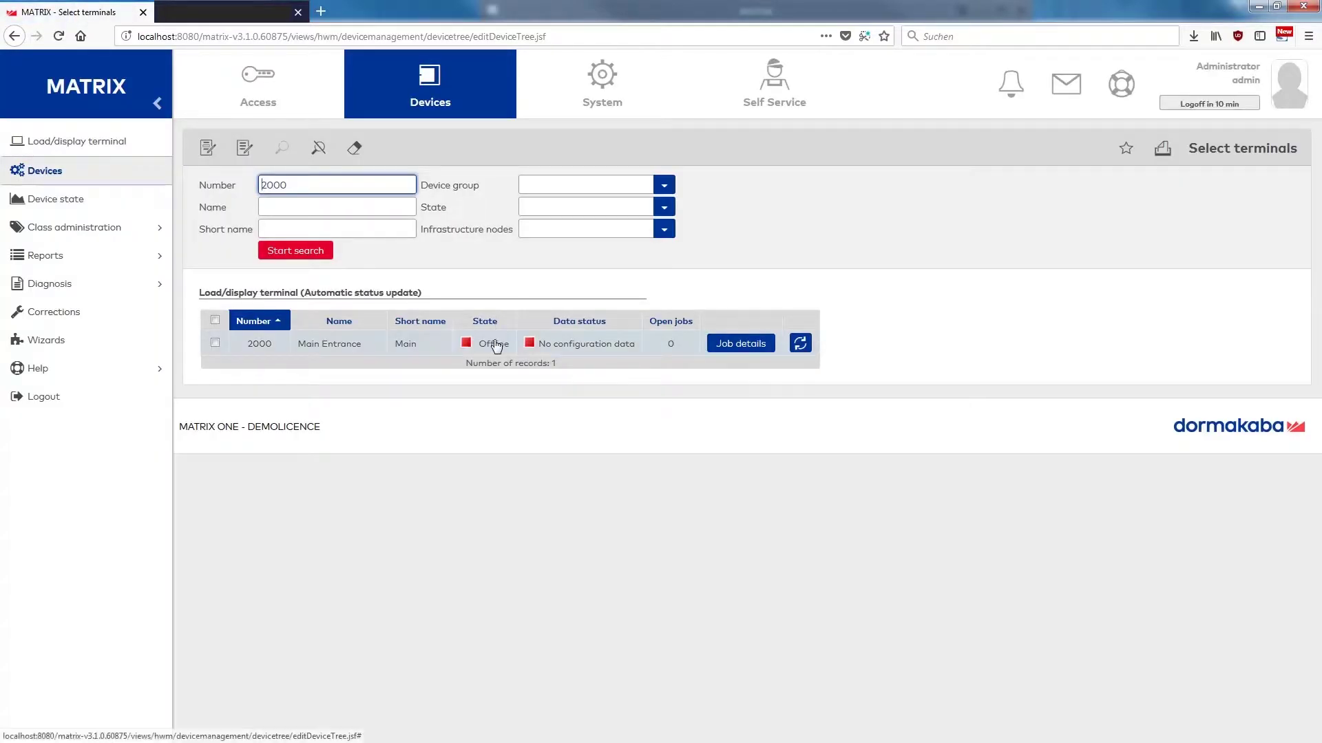
pyautogui.click(496, 344)
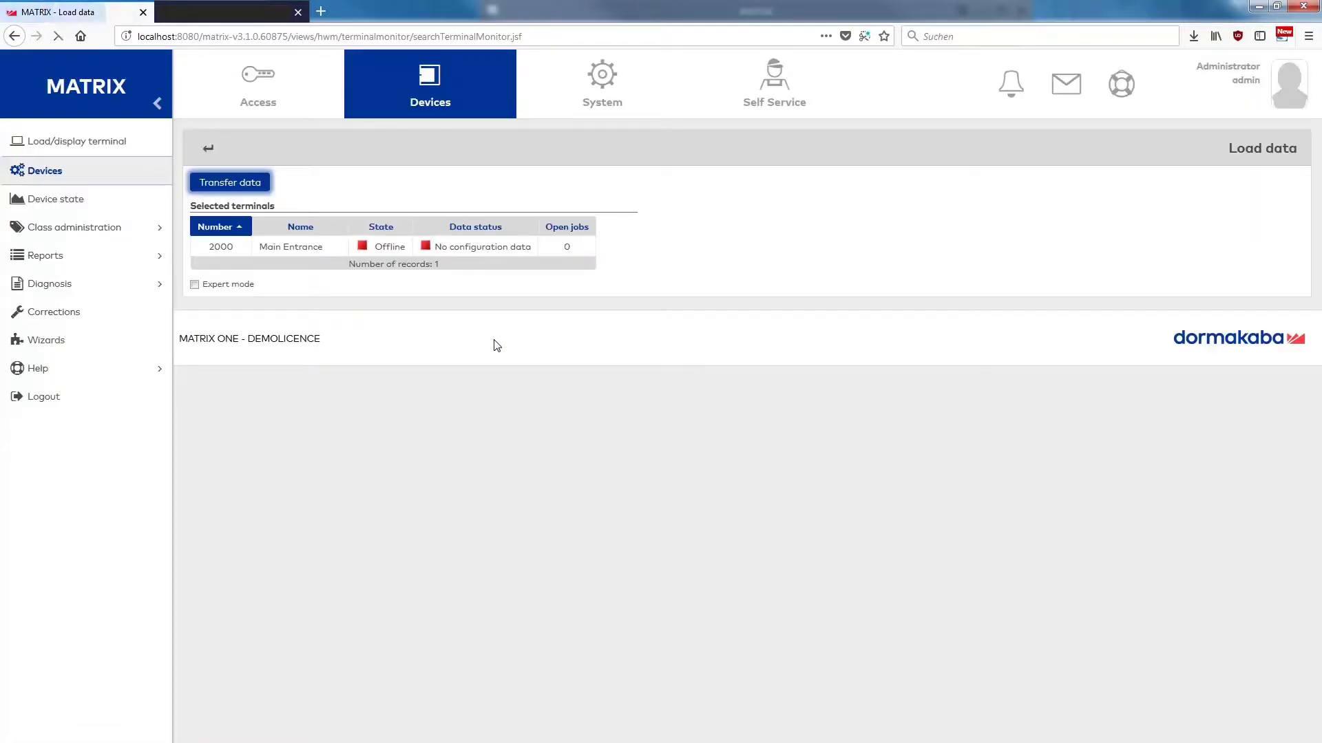
pyautogui.click(262, 186)
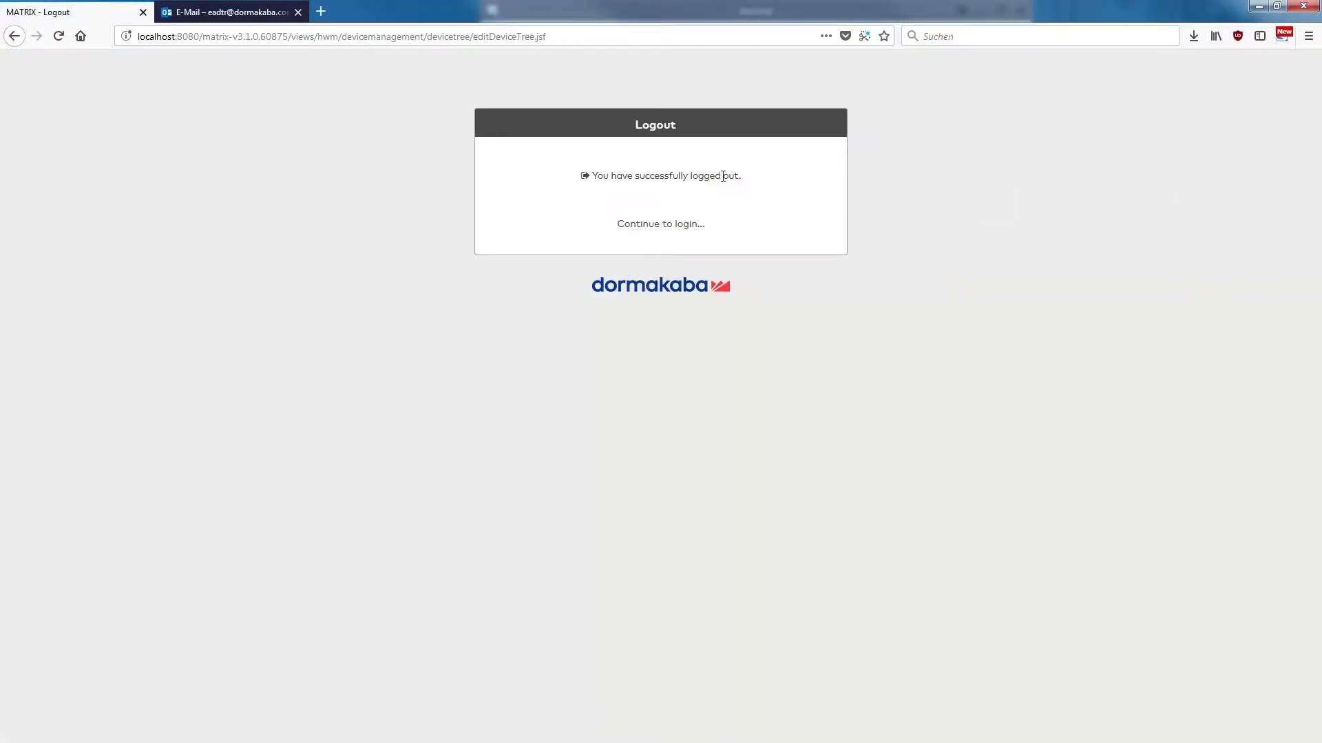
# Log in to MATRIX with the other user's user name and password, and decline saving the credentials in the browser.
pyautogui.click(664, 225)
pyautogui.doubleClick(622, 190)
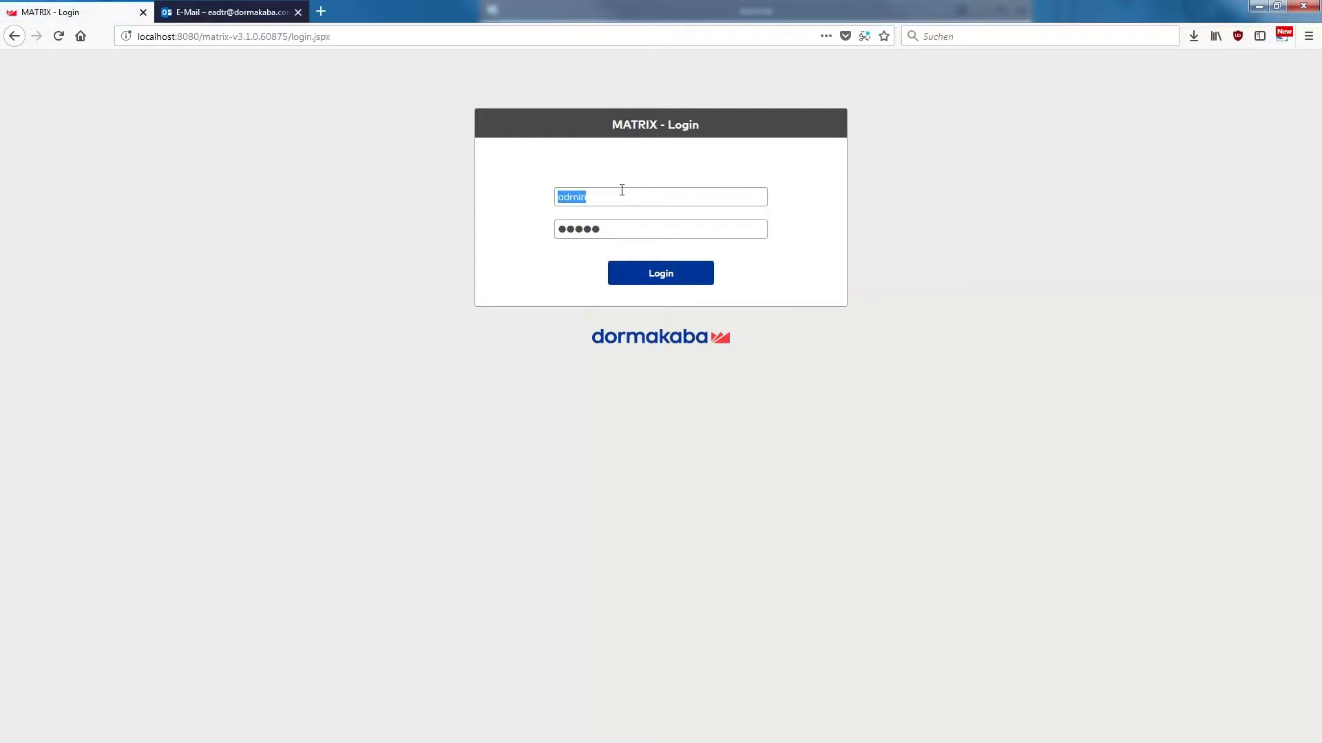
pyautogui.write('q')
pyautogui.press('Tab')
pyautogui.write('q')
pyautogui.click(645, 272)
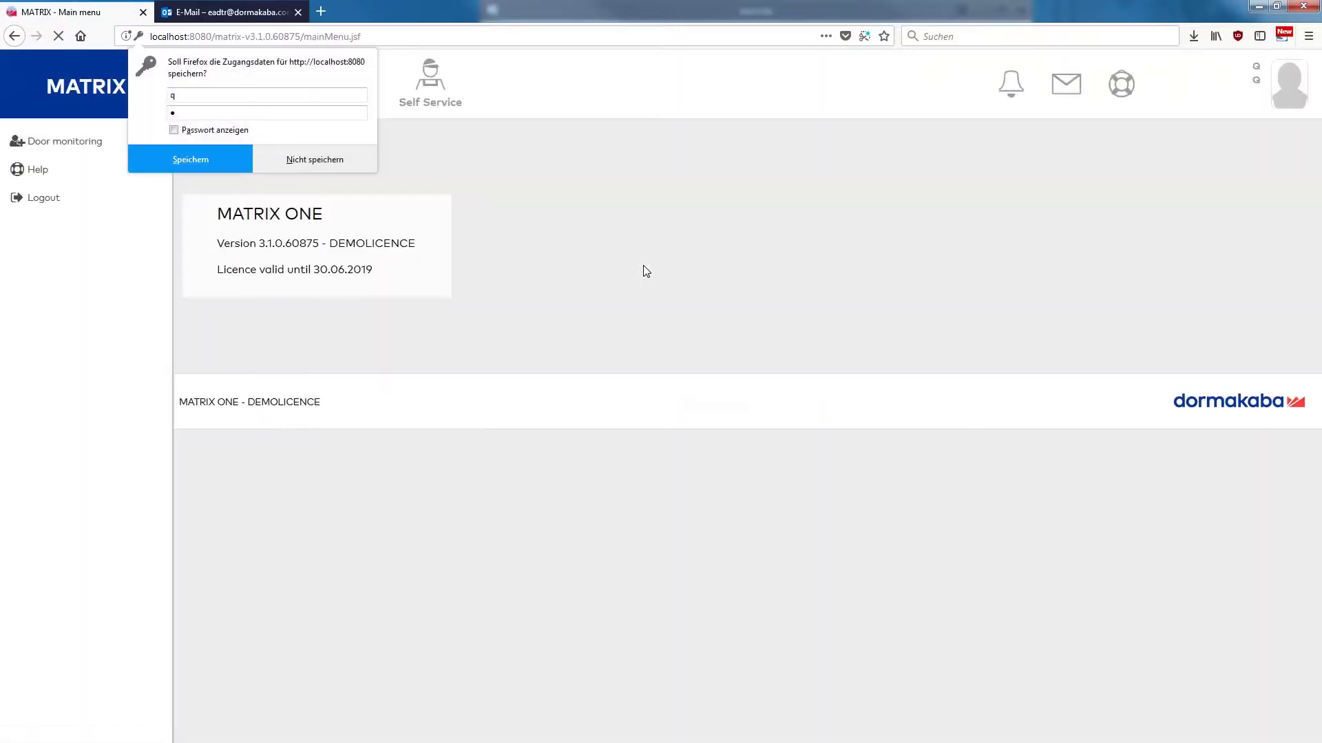
pyautogui.click(353, 159)
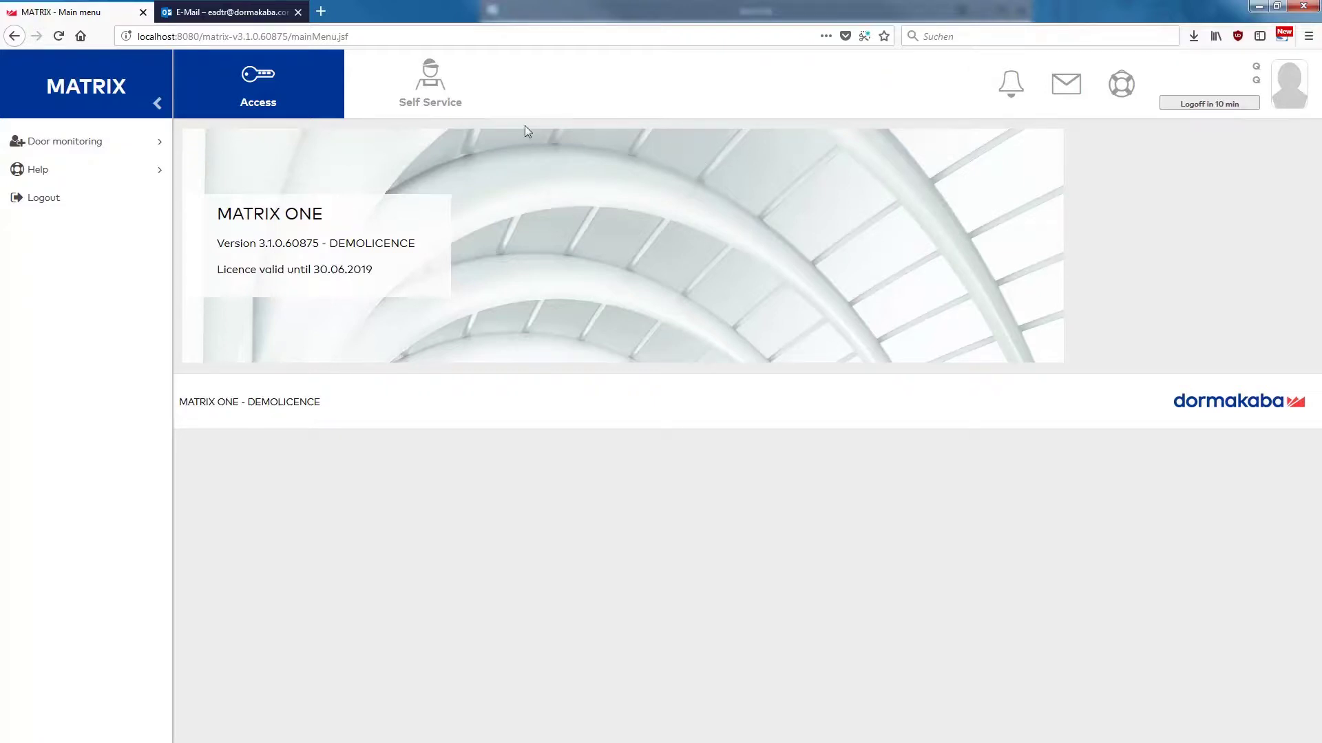
# Remove all allocated notifications from the Info centre notification action in Self Service.
pyautogui.click(441, 102)
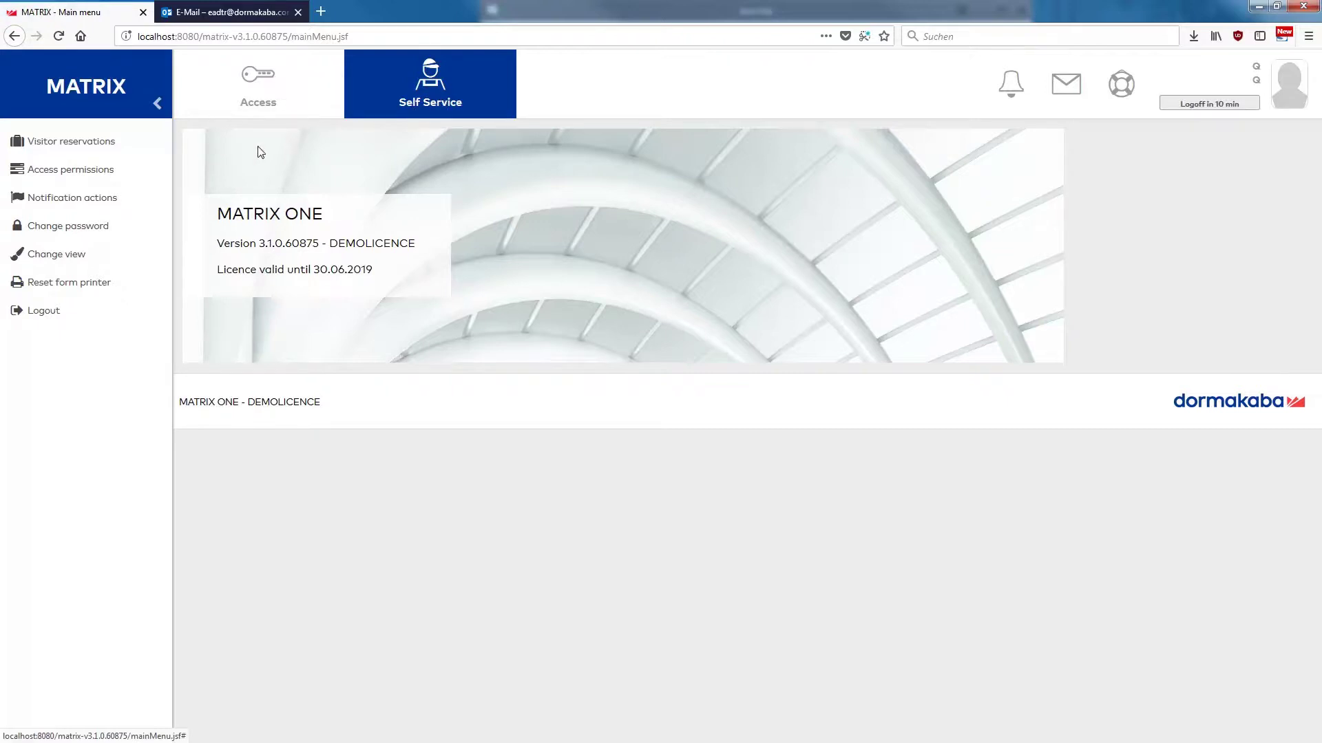
pyautogui.click(98, 199)
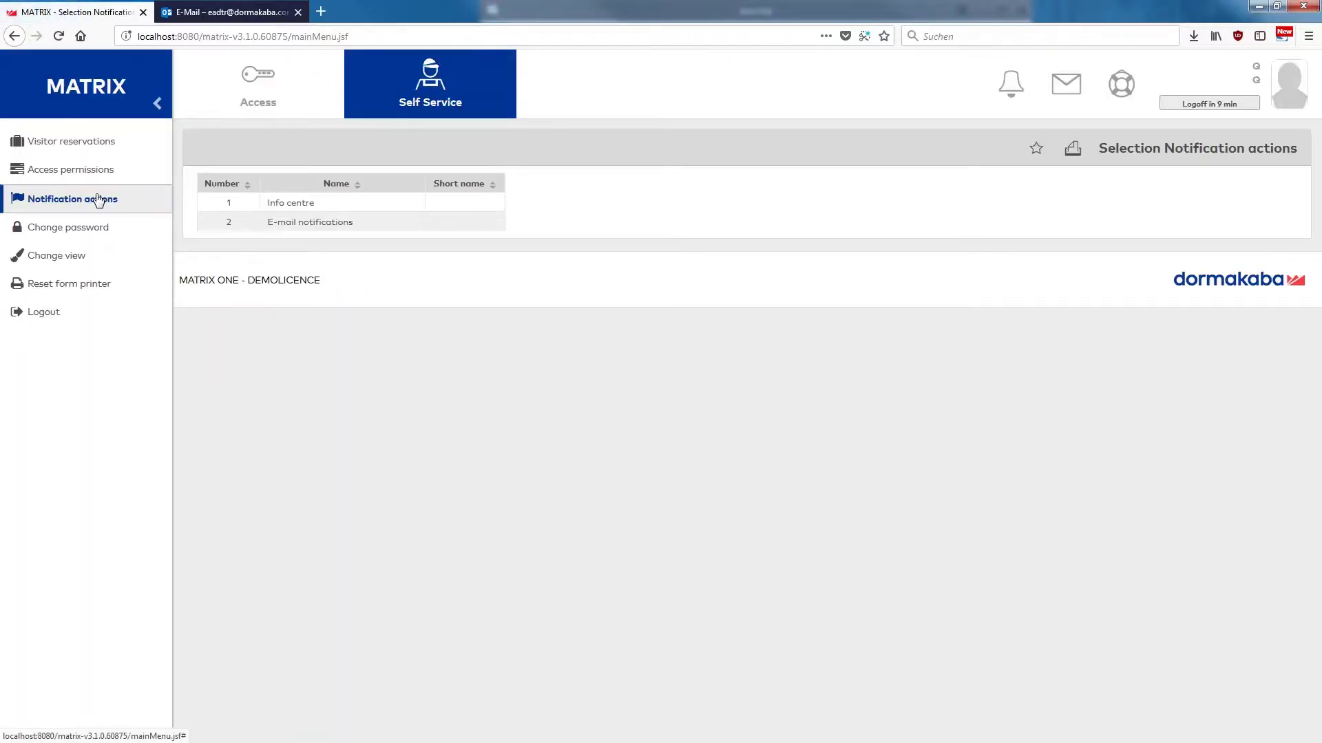
pyautogui.click(313, 204)
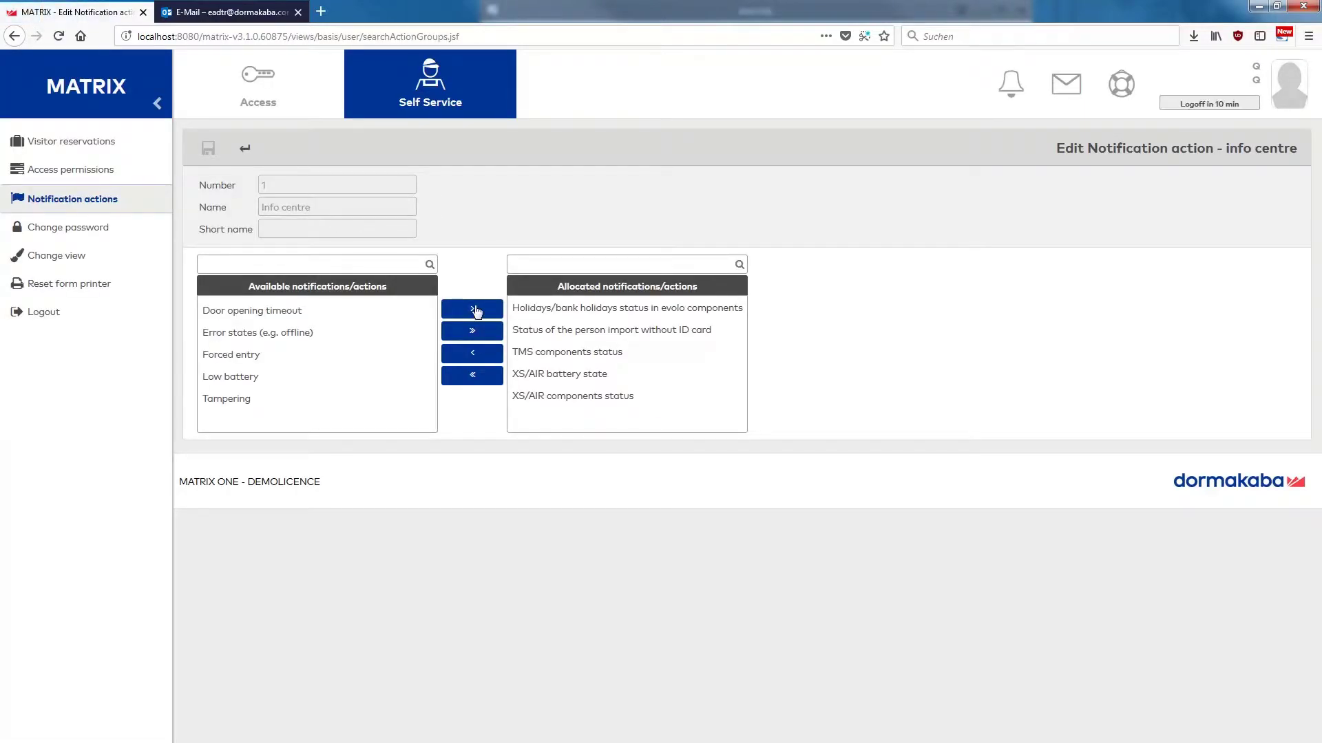
pyautogui.click(558, 310)
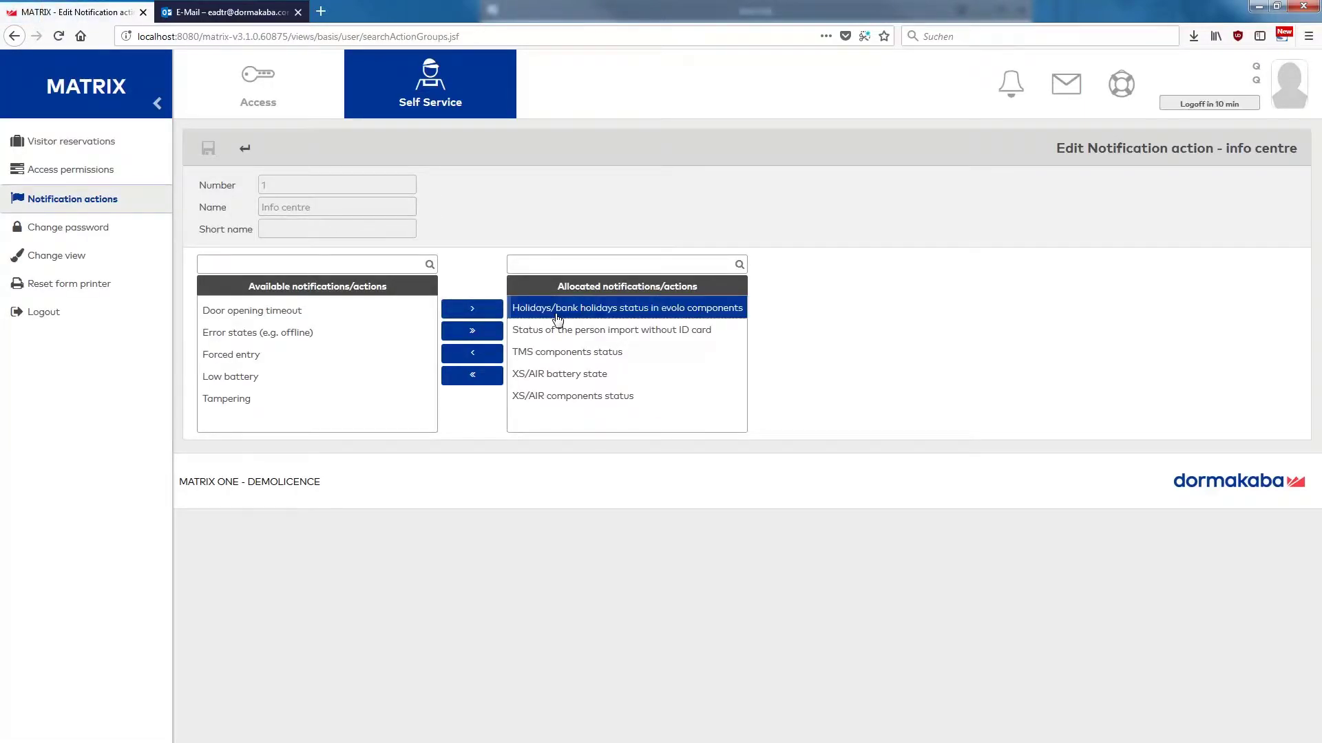
pyautogui.keyDown('shift'); pyautogui.click(562, 397); pyautogui.keyUp('shift')
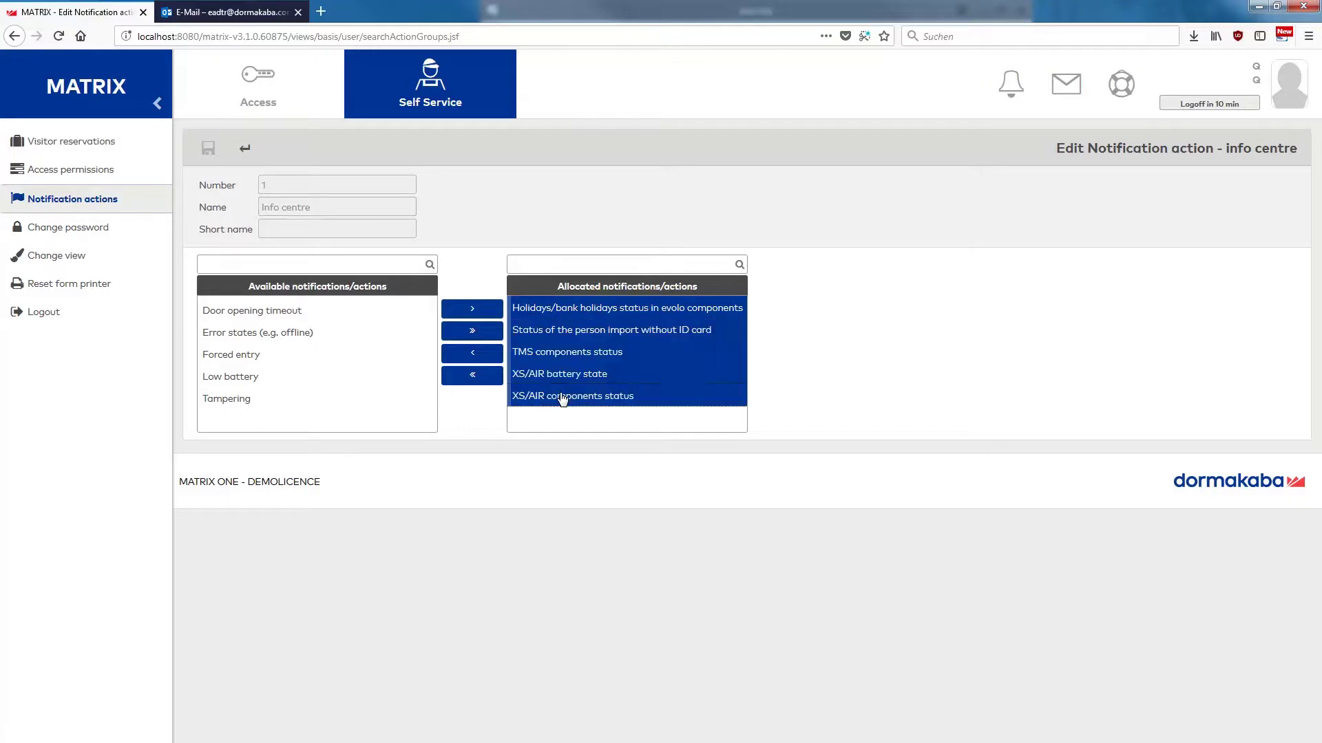
pyautogui.click(488, 376)
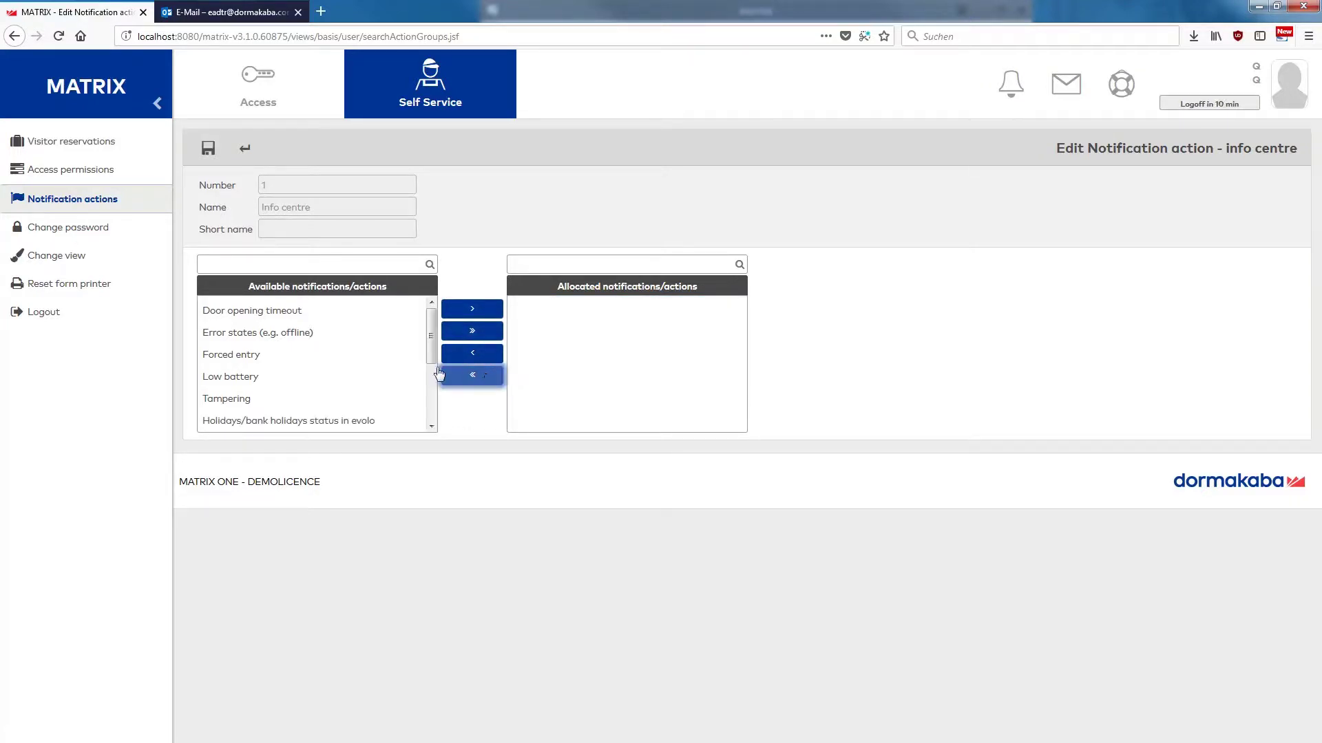
# Allocate Forced entry to the Info centre notification action, save it and return to the selection of notification actions.
pyautogui.click(325, 357)
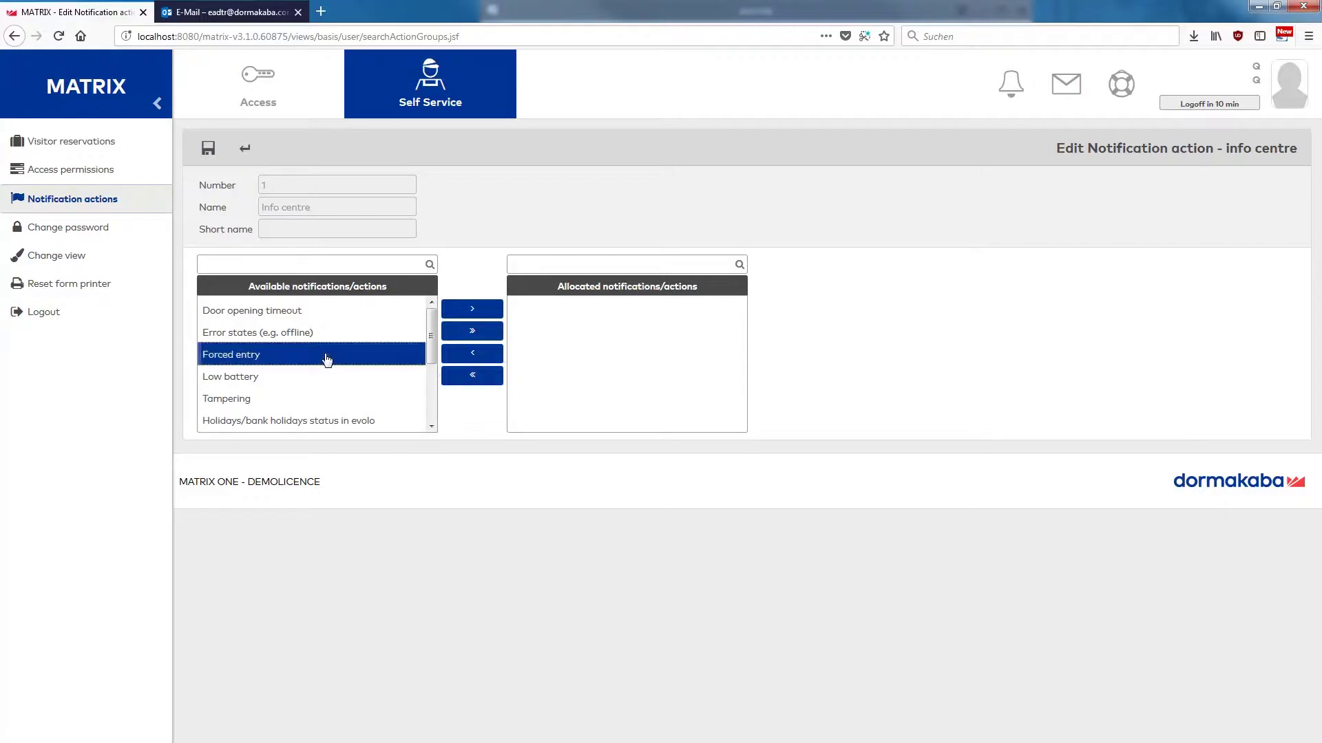
pyautogui.click(473, 316)
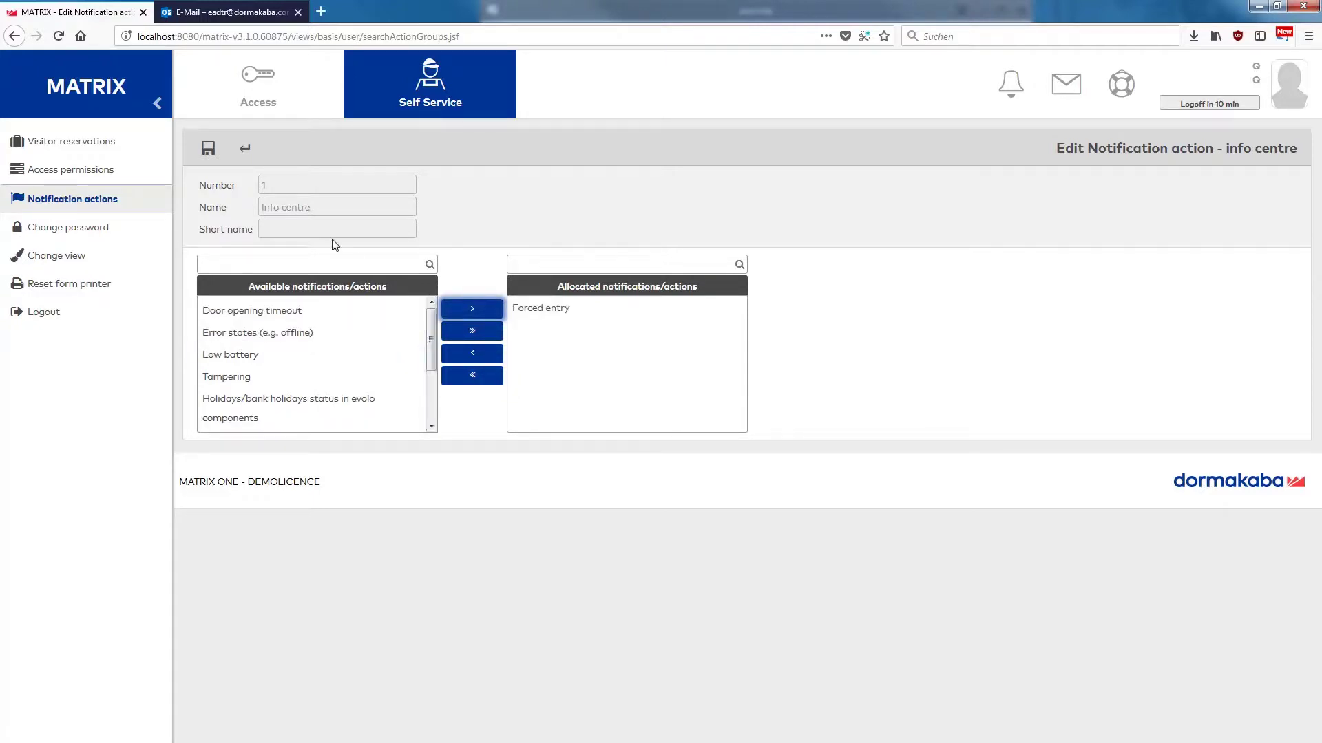
pyautogui.click(209, 153)
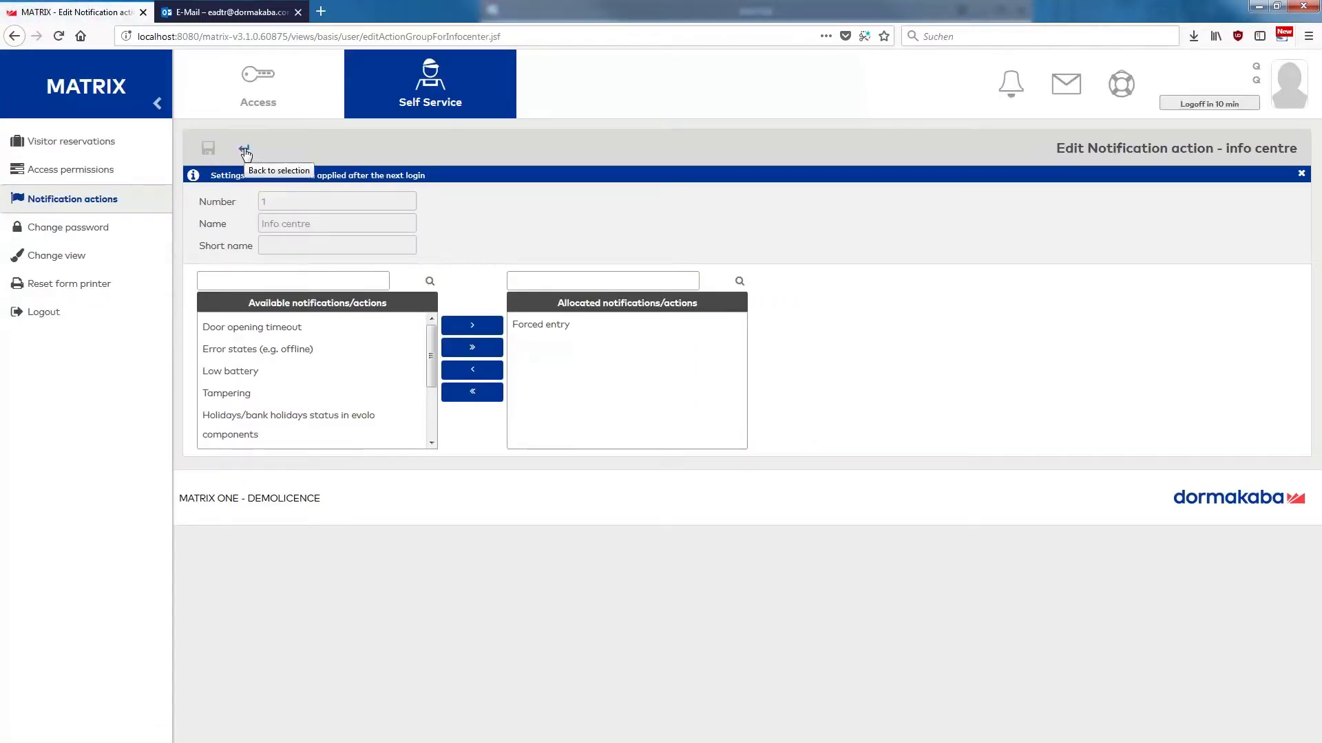
pyautogui.click(244, 148)
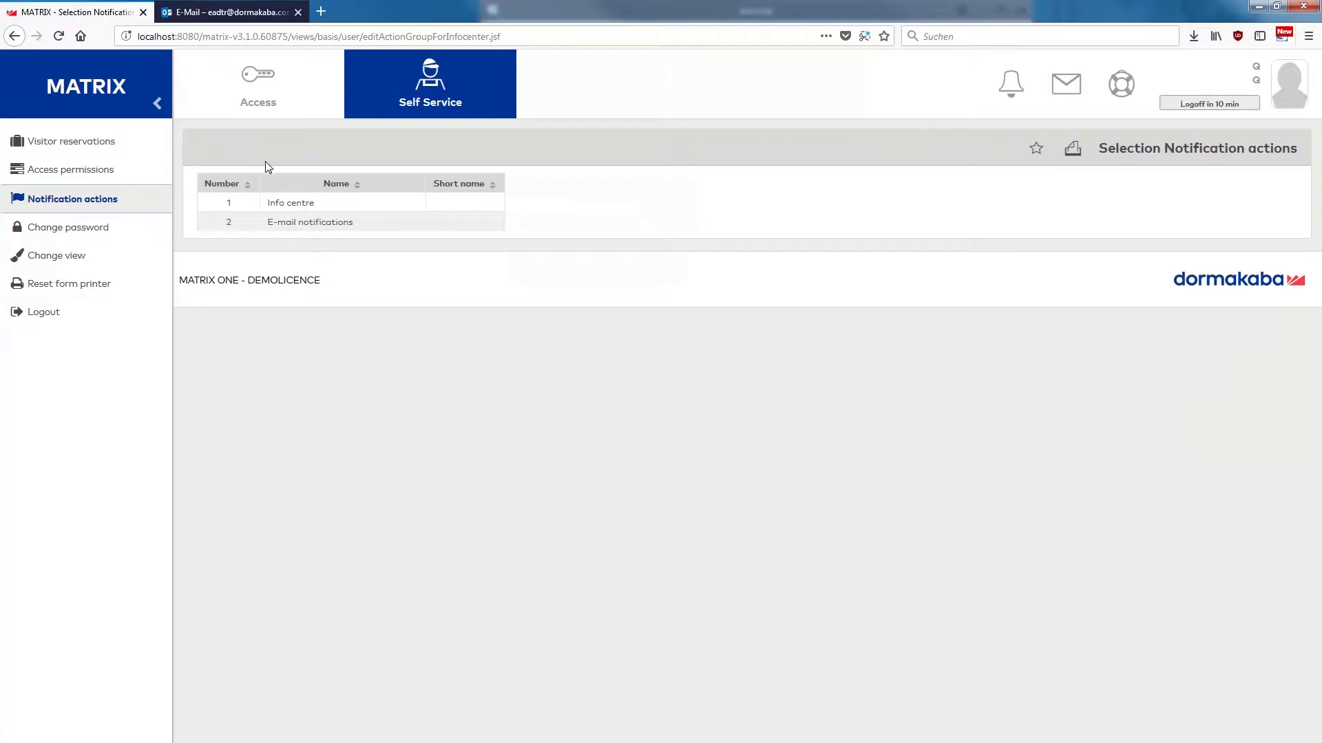
# Allocate Door closed (after forced entry), Door open too long and Forced entry to the E-mail notifications action, and save it.
pyautogui.click(321, 227)
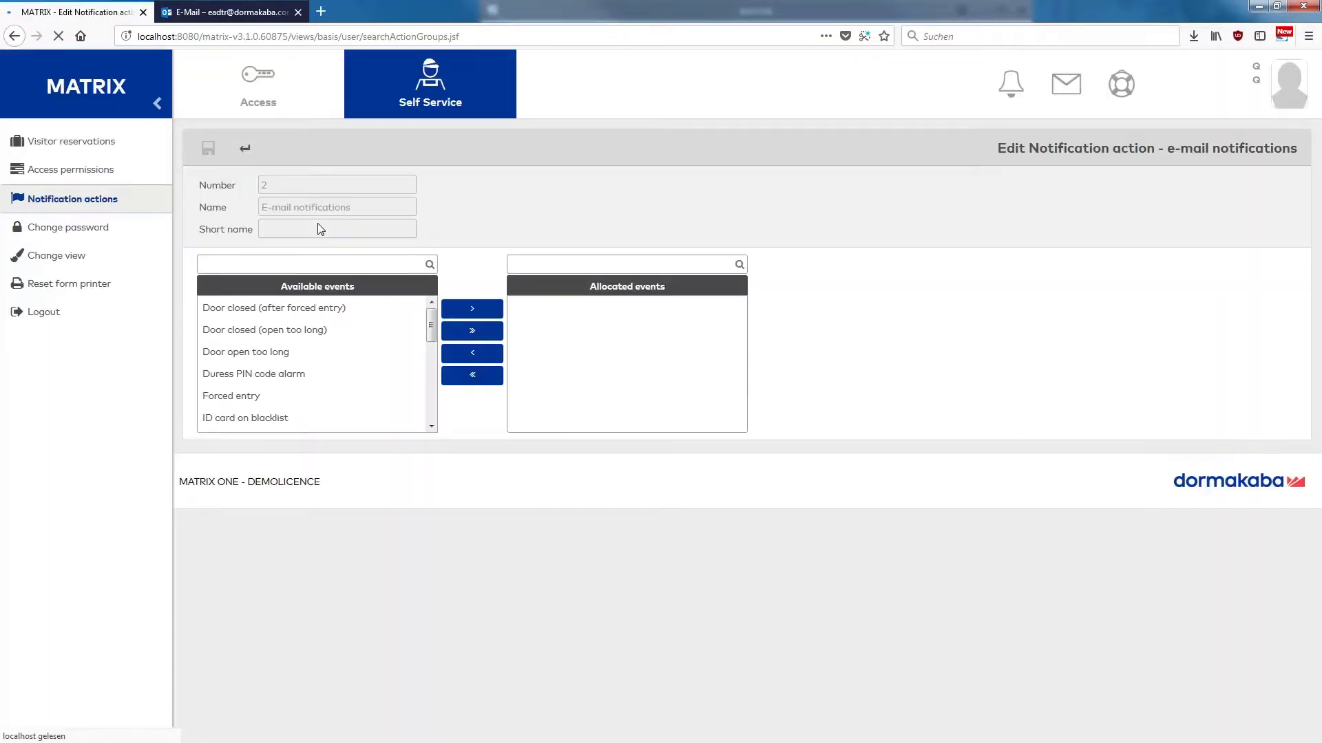
pyautogui.click(287, 312)
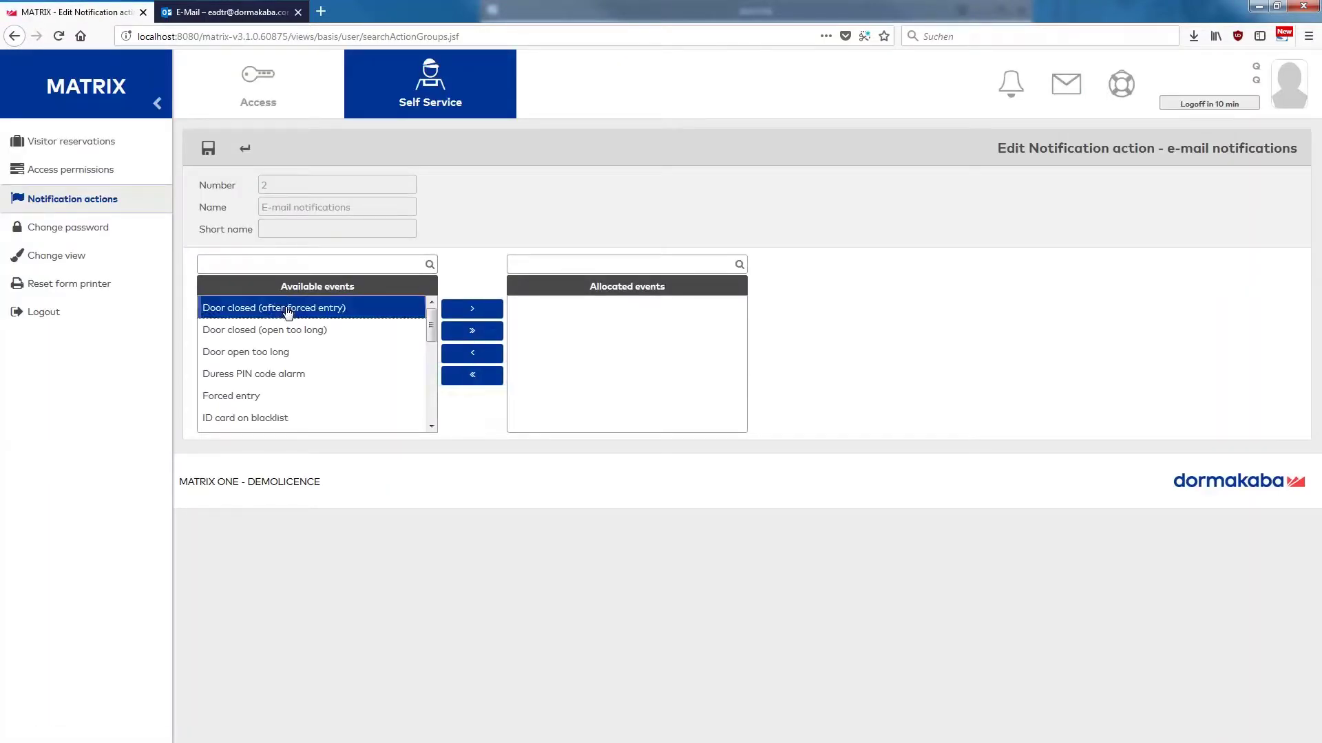
pyautogui.keyDown('ctrl'); pyautogui.click(293, 355); pyautogui.keyUp('ctrl')
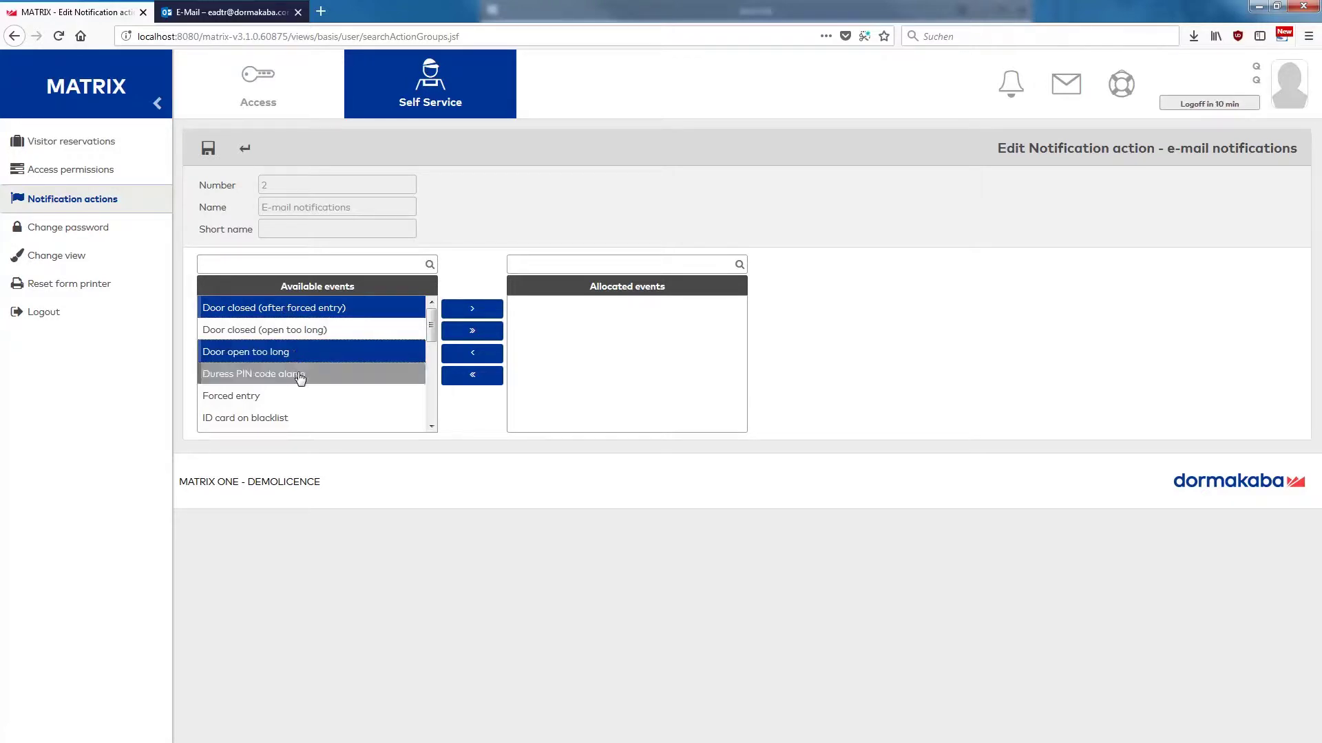
pyautogui.keyDown('ctrl'); pyautogui.click(297, 398); pyautogui.keyUp('ctrl')
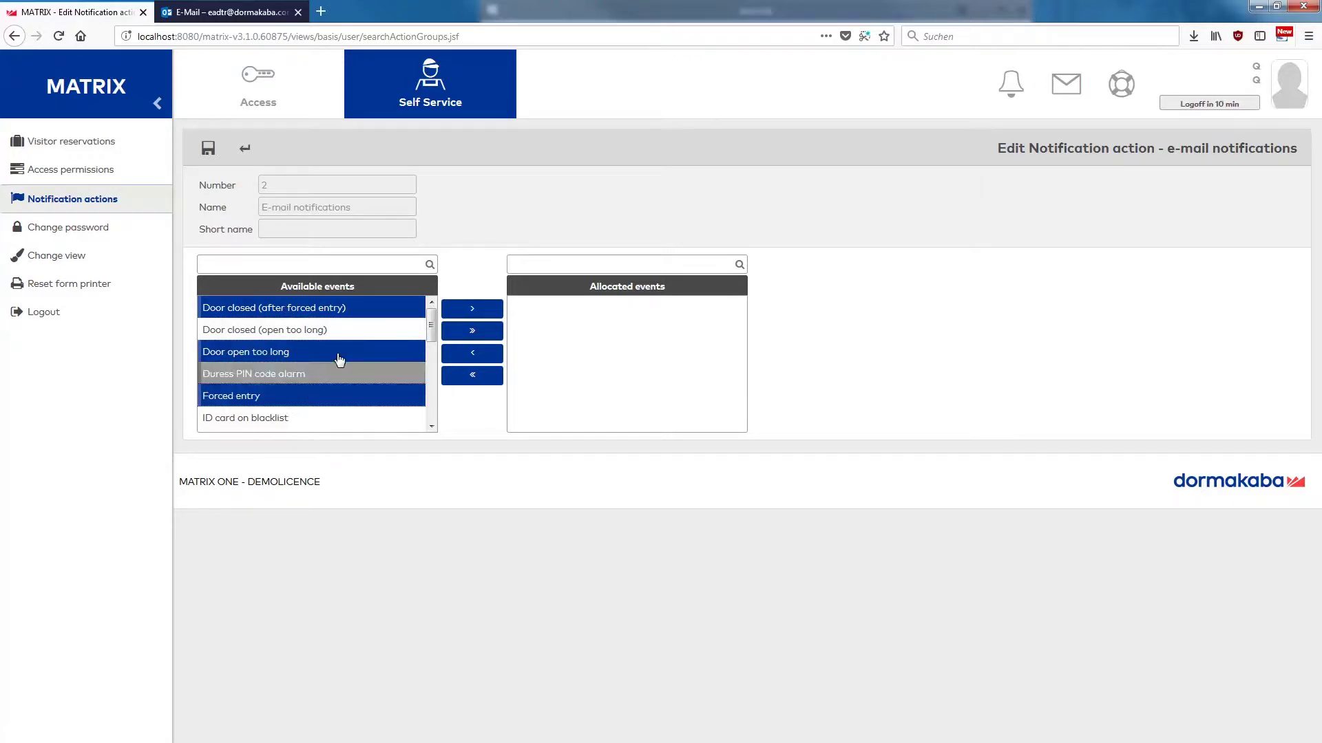
pyautogui.click(453, 318)
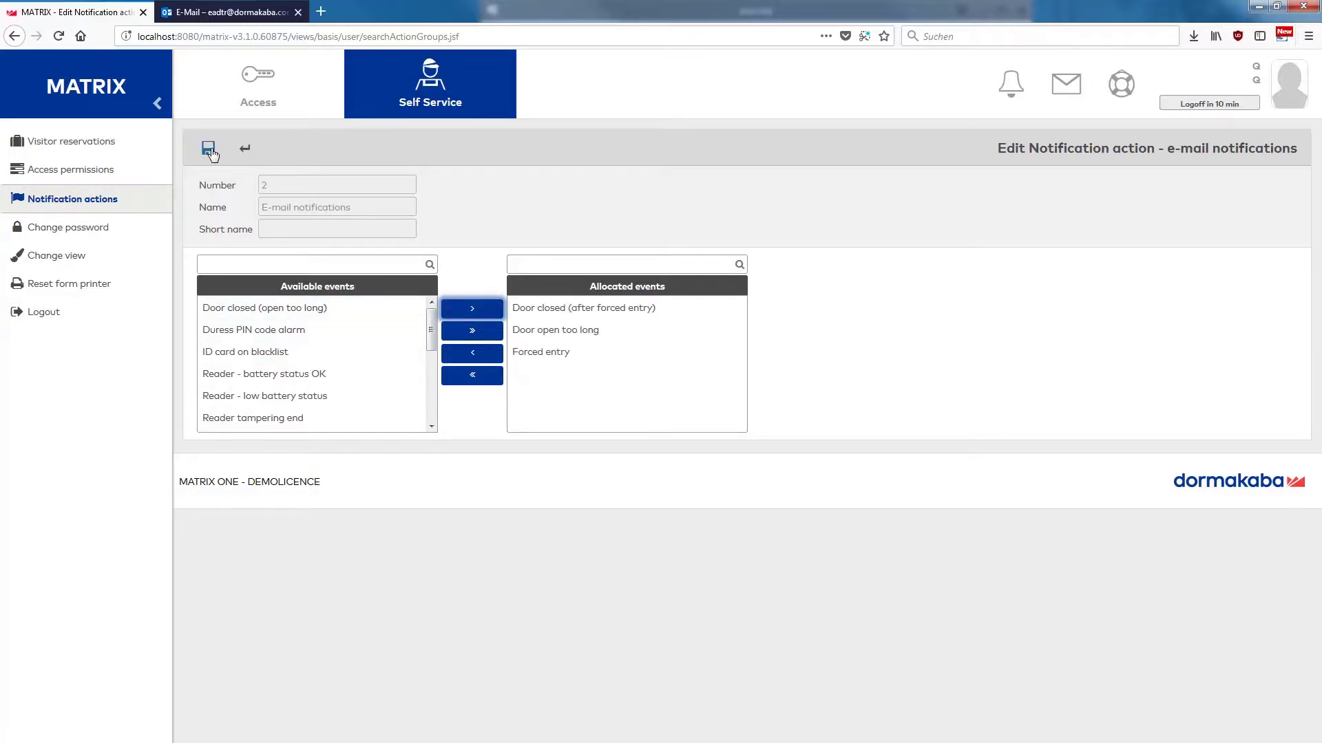
pyautogui.click(210, 151)
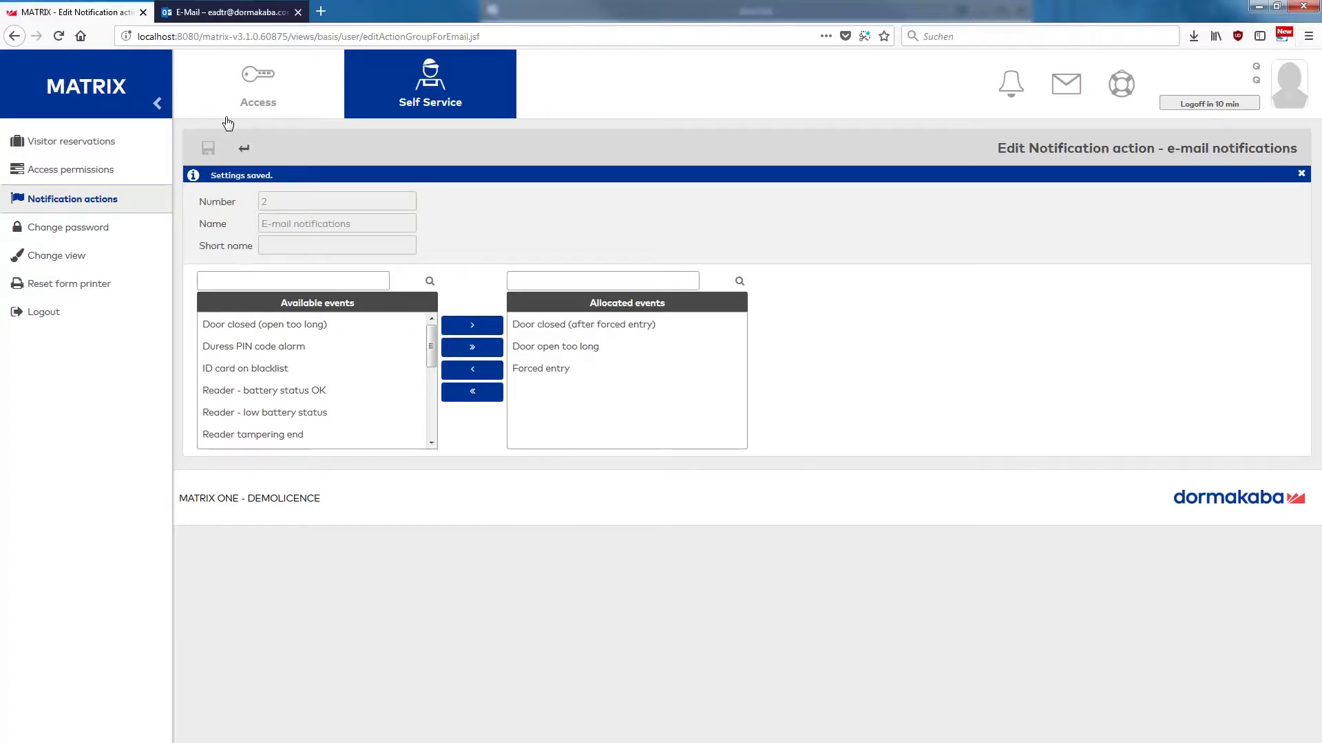
# Create a door selection under Door monitoring with the name Main Entrance and the short name Main.
pyautogui.click(246, 97)
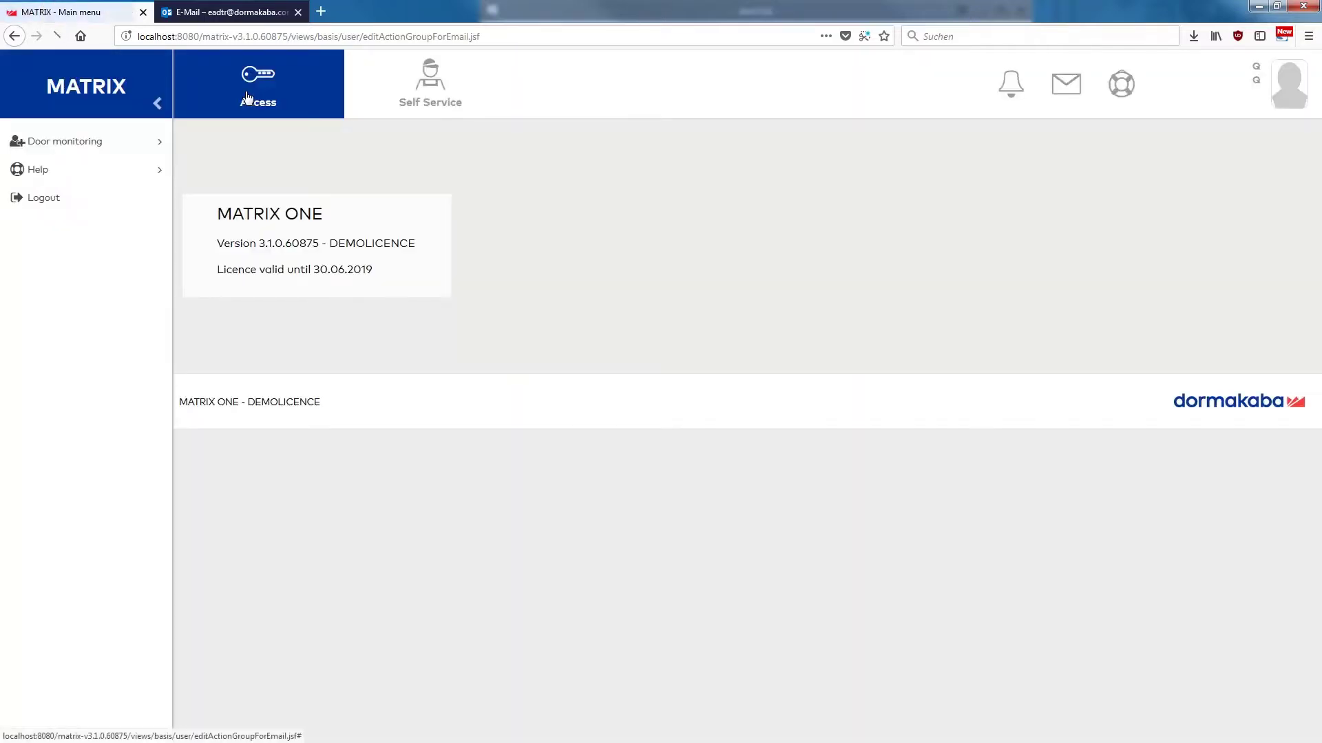
pyautogui.click(134, 148)
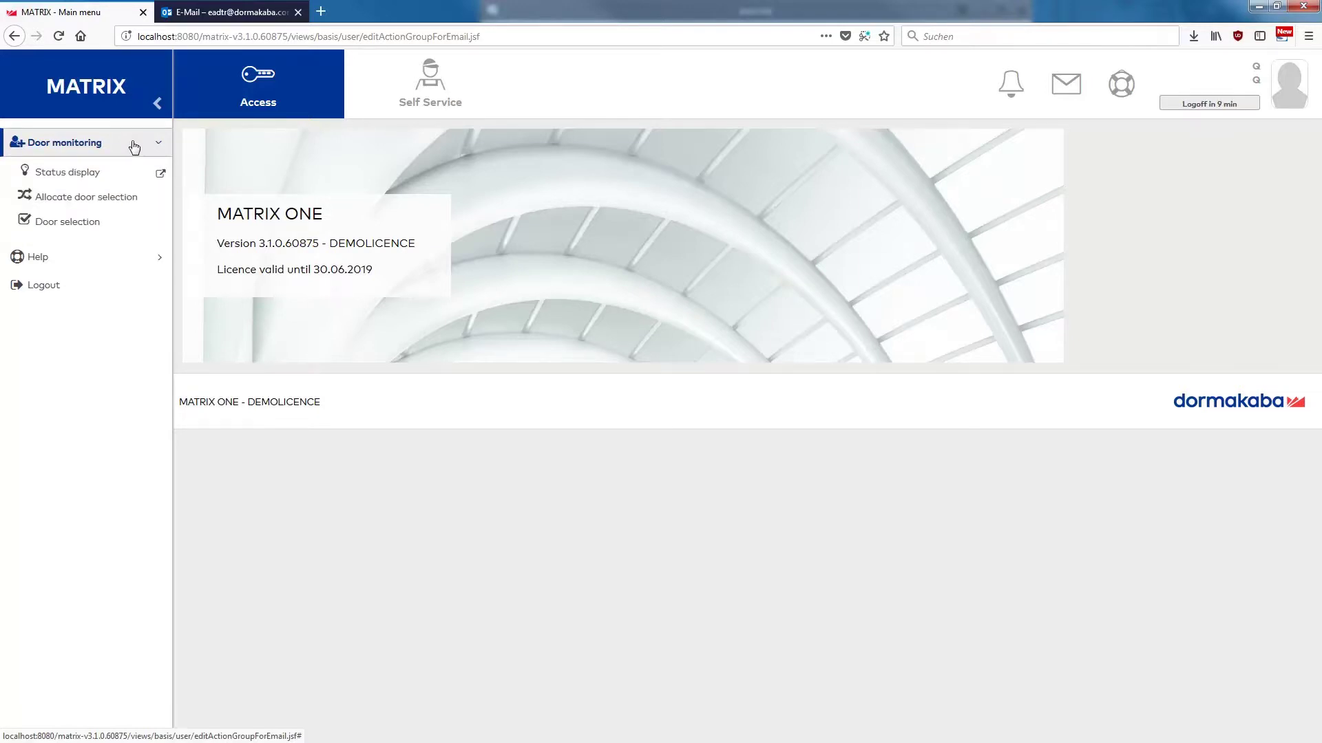
pyautogui.click(123, 222)
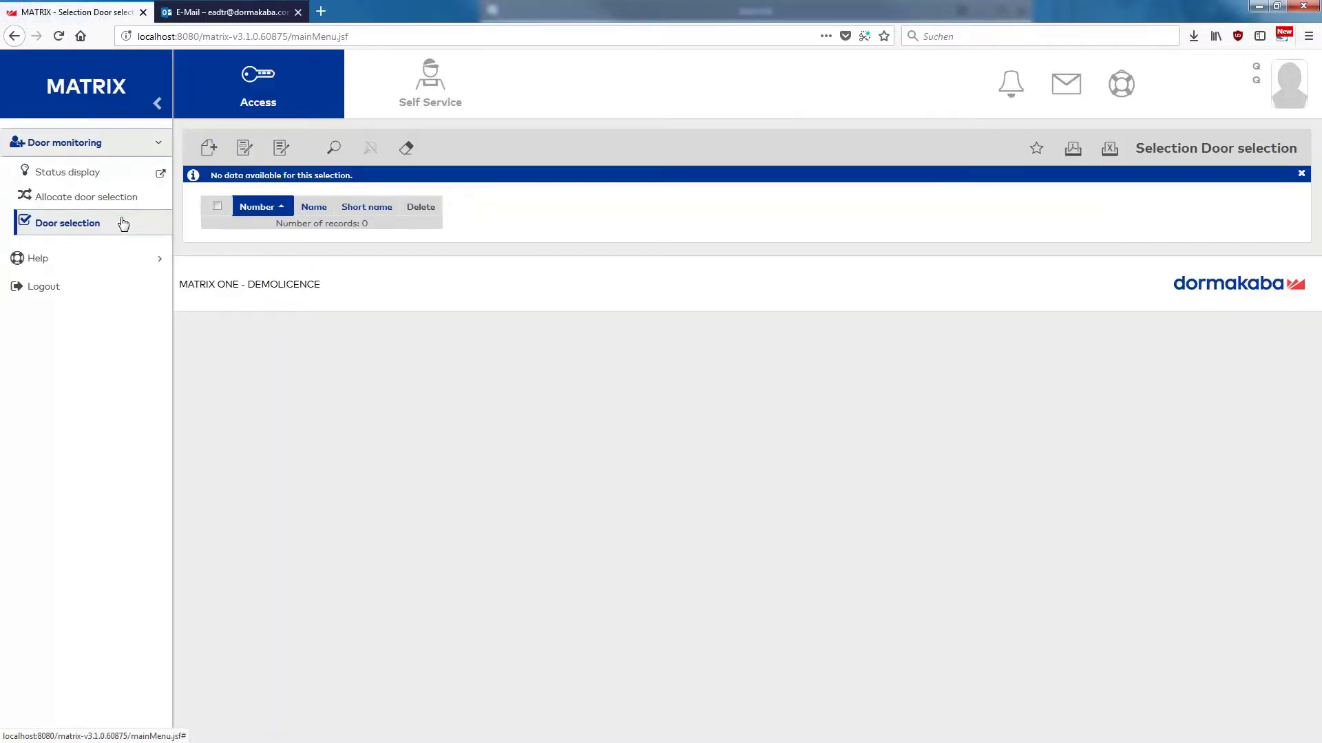
pyautogui.click(214, 156)
pyautogui.write('Mai')
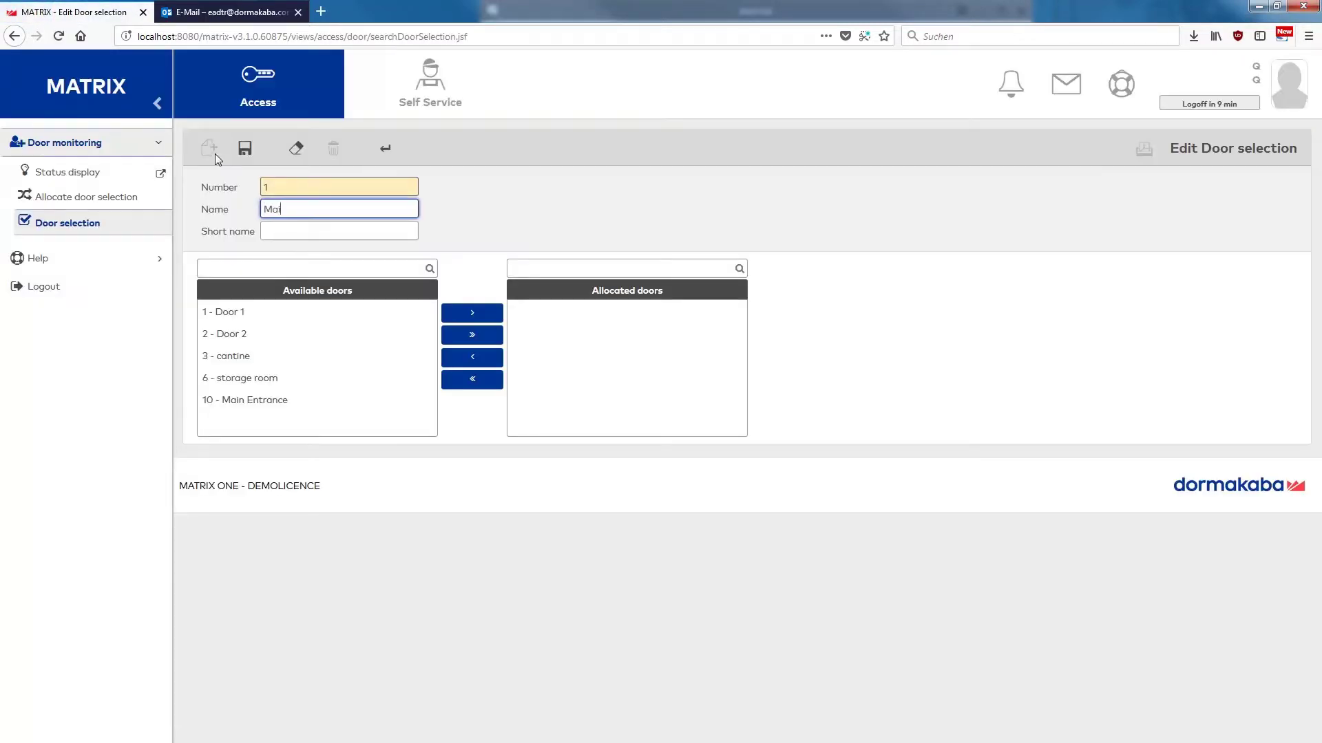
pyautogui.write('n Entrance')
pyautogui.press('Tab')
pyautogui.write('Main')
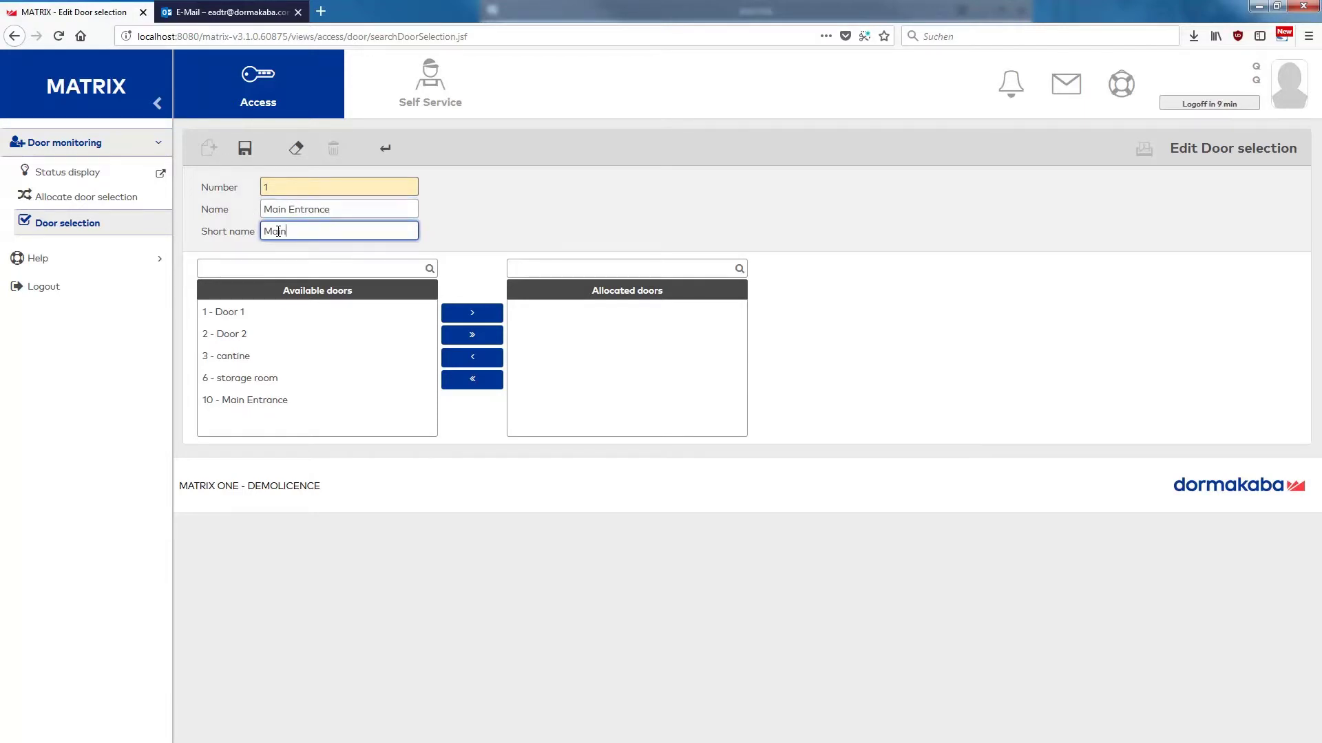
# Allocate door 10 - Main Entrance to the door selection, save it and return to the list of door selections.
pyautogui.click(268, 399)
pyautogui.click(451, 314)
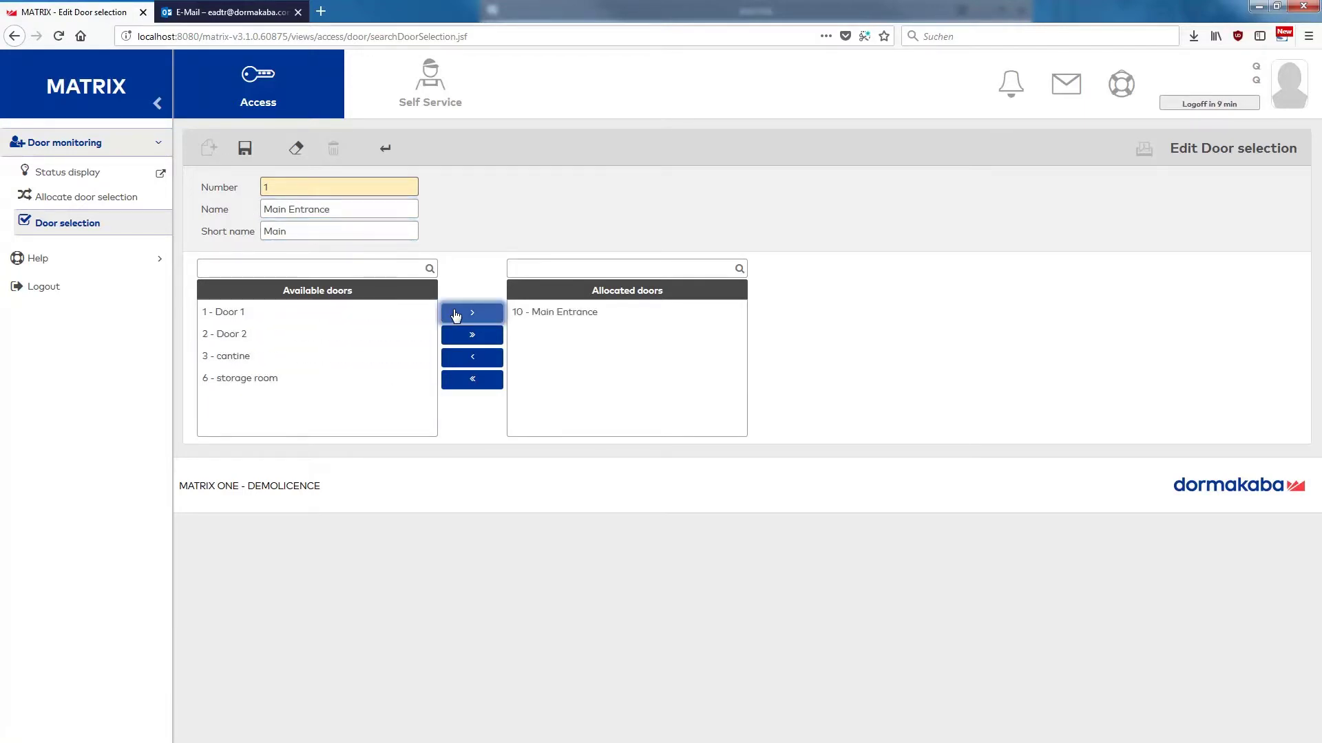
pyautogui.click(249, 149)
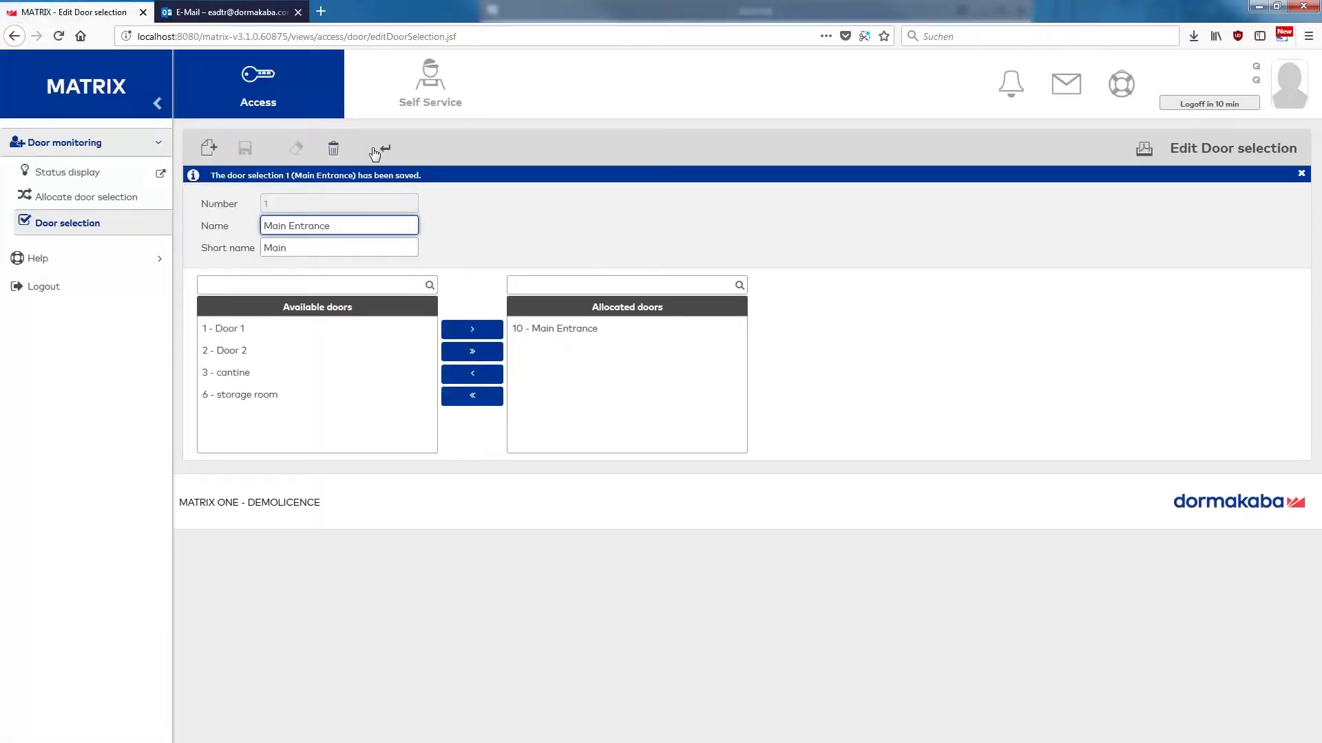
pyautogui.click(386, 150)
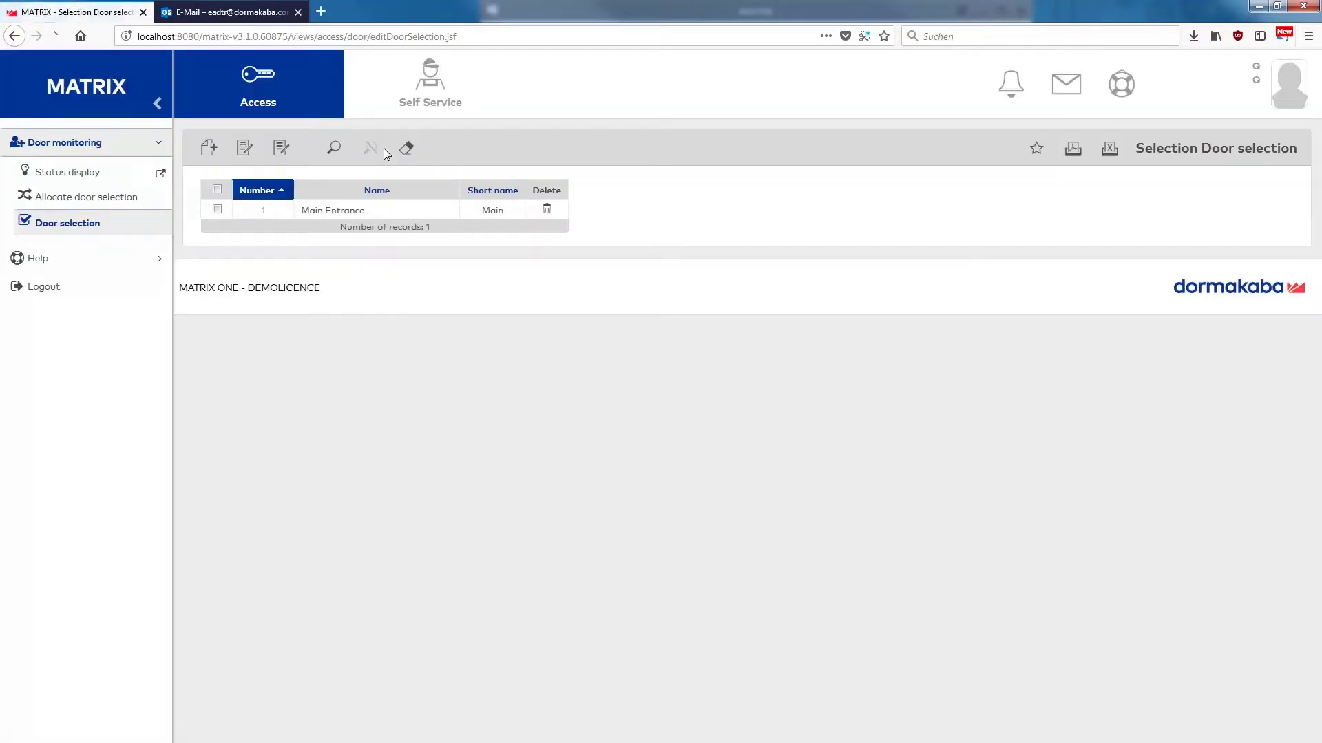
# Create and save a second door selection named All Doors, short name All, with all available doors allocated.
pyautogui.click(212, 147)
pyautogui.write('All Doors')
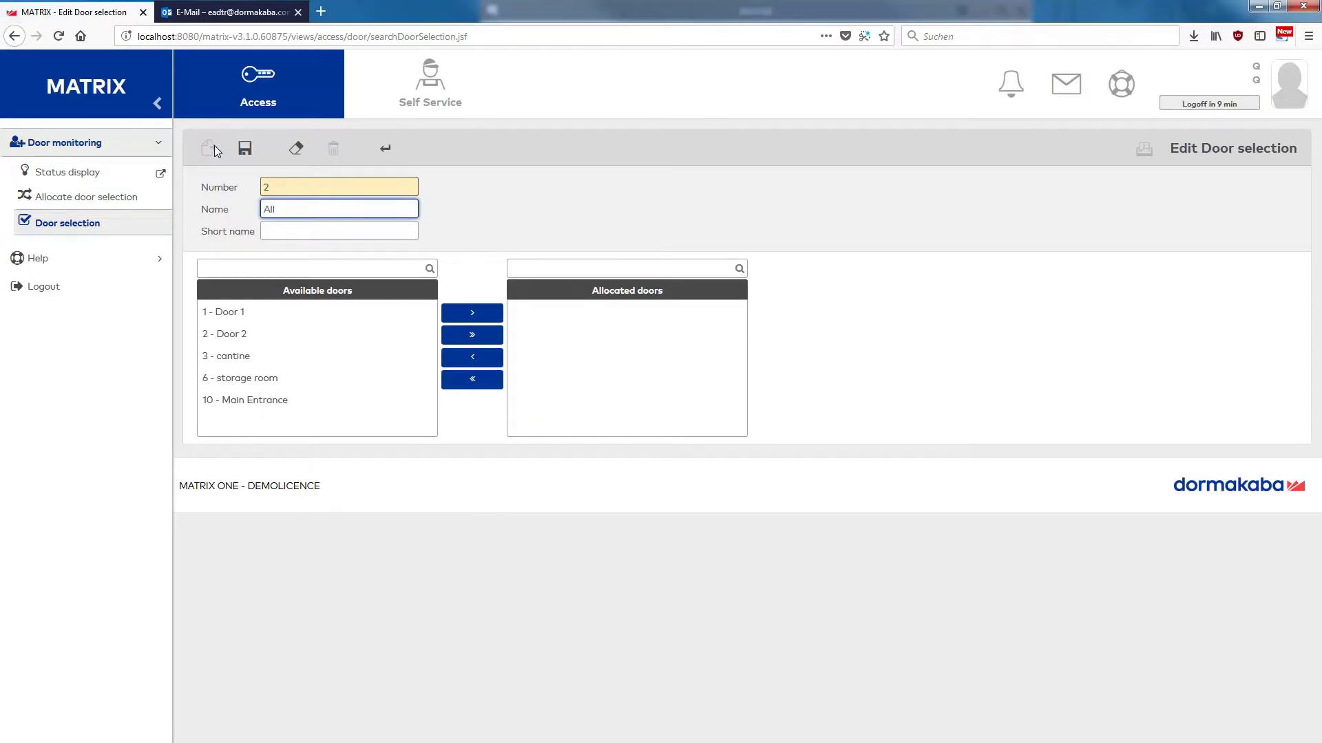
pyautogui.click(287, 231)
pyautogui.write('All')
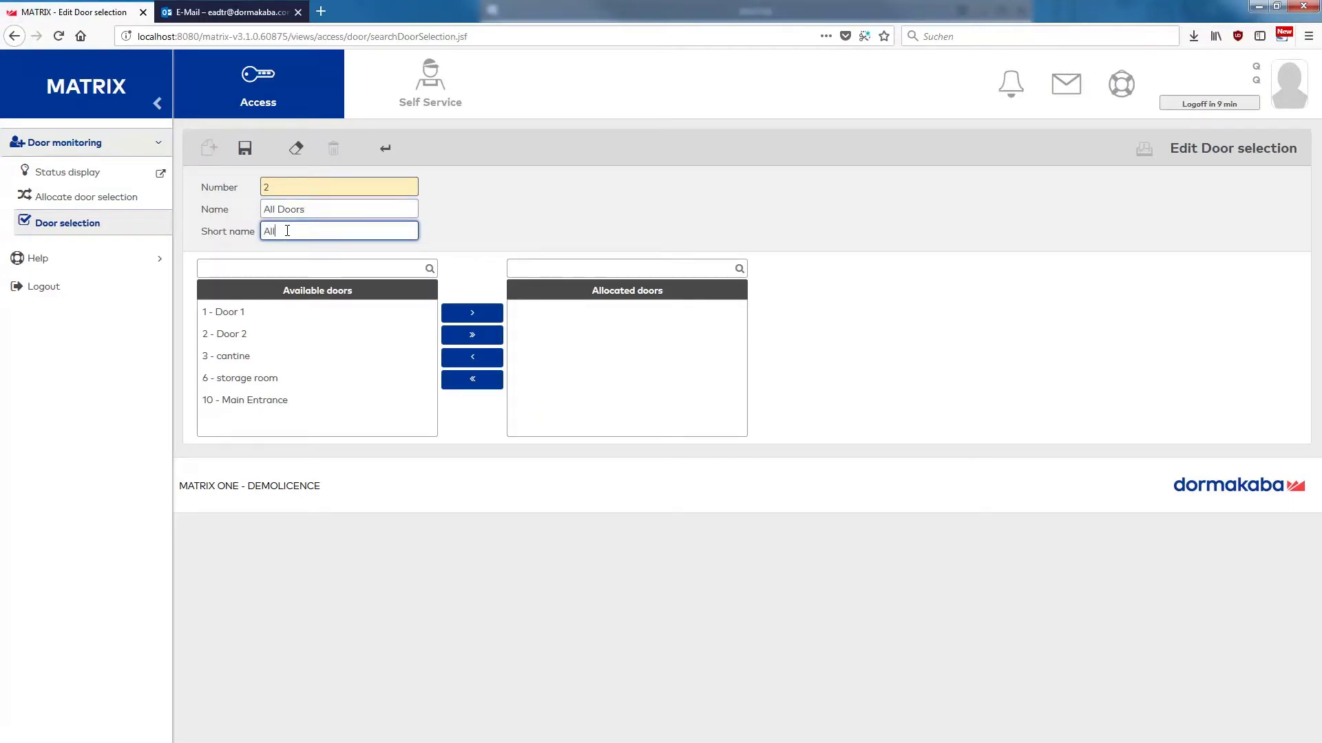
pyautogui.click(466, 336)
pyautogui.click(244, 148)
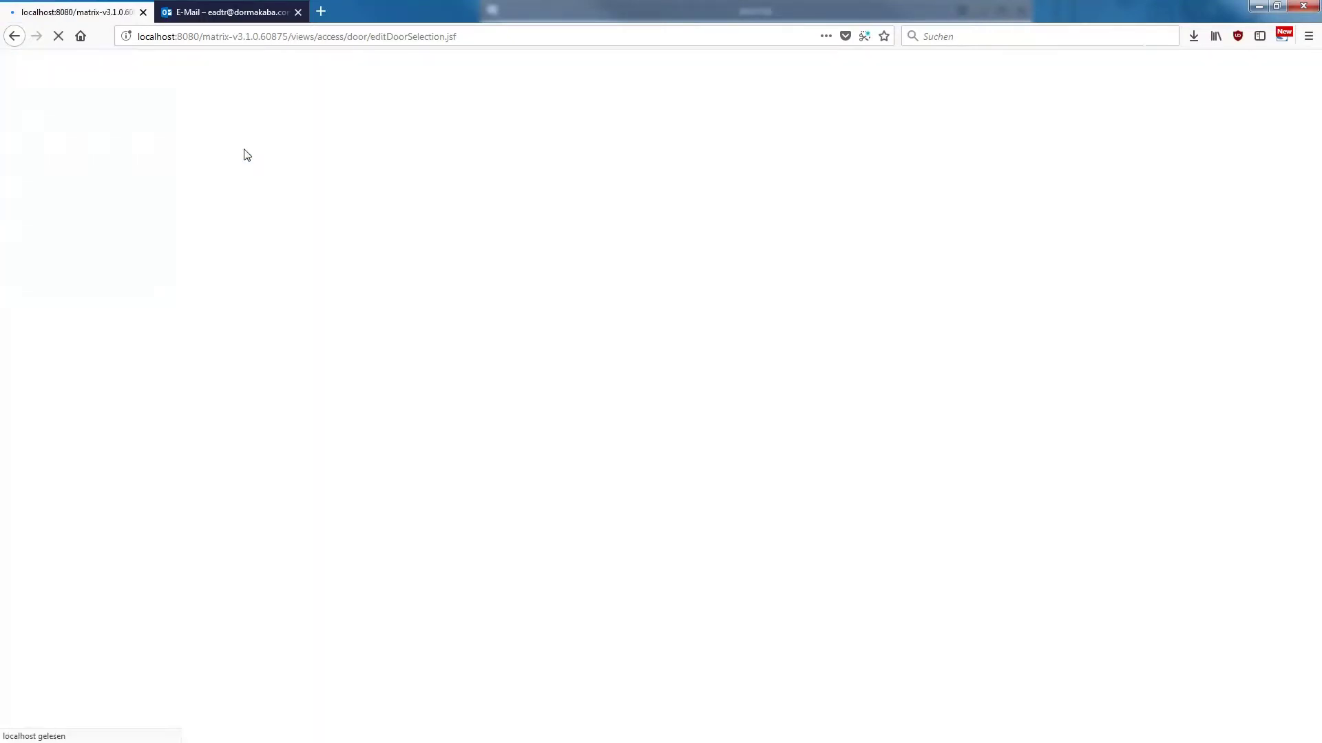
pyautogui.click(386, 149)
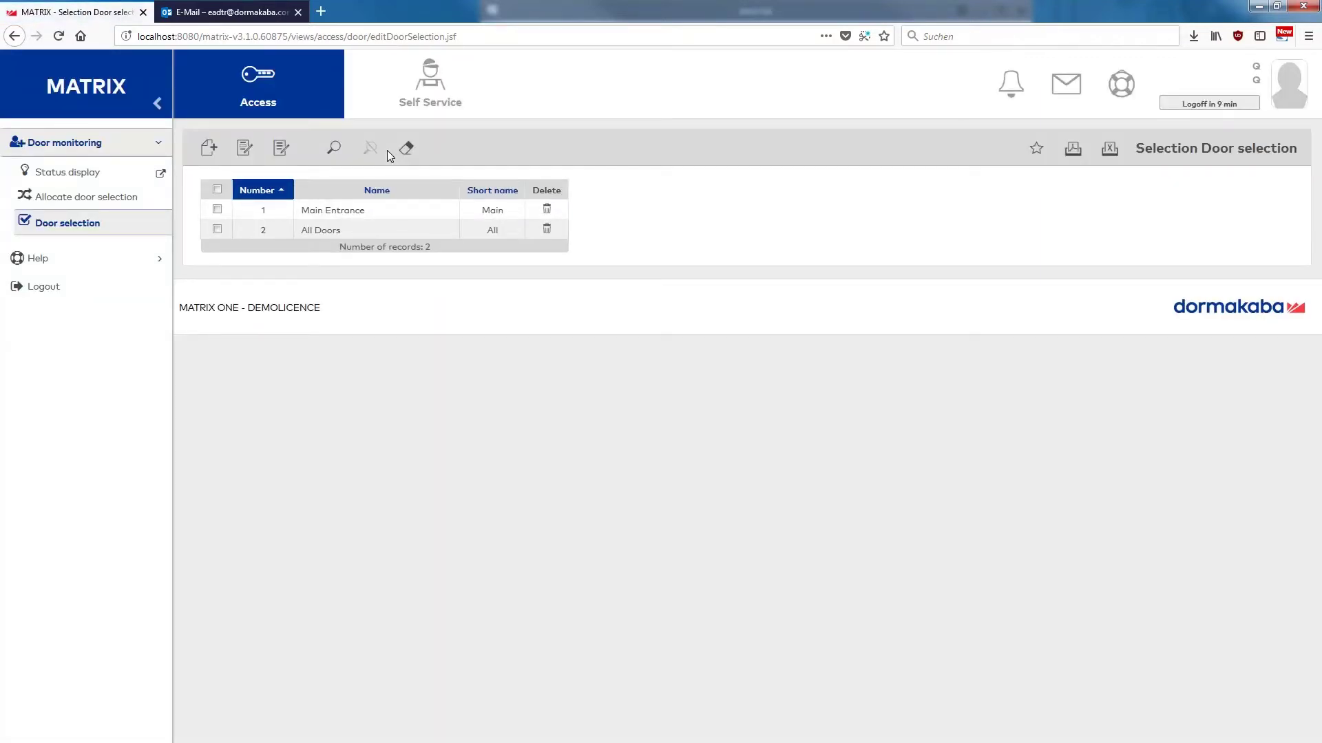
# View the door status display for the Main Entrance selection, close it, and view the one for the All Doors selection.
pyautogui.click(143, 200)
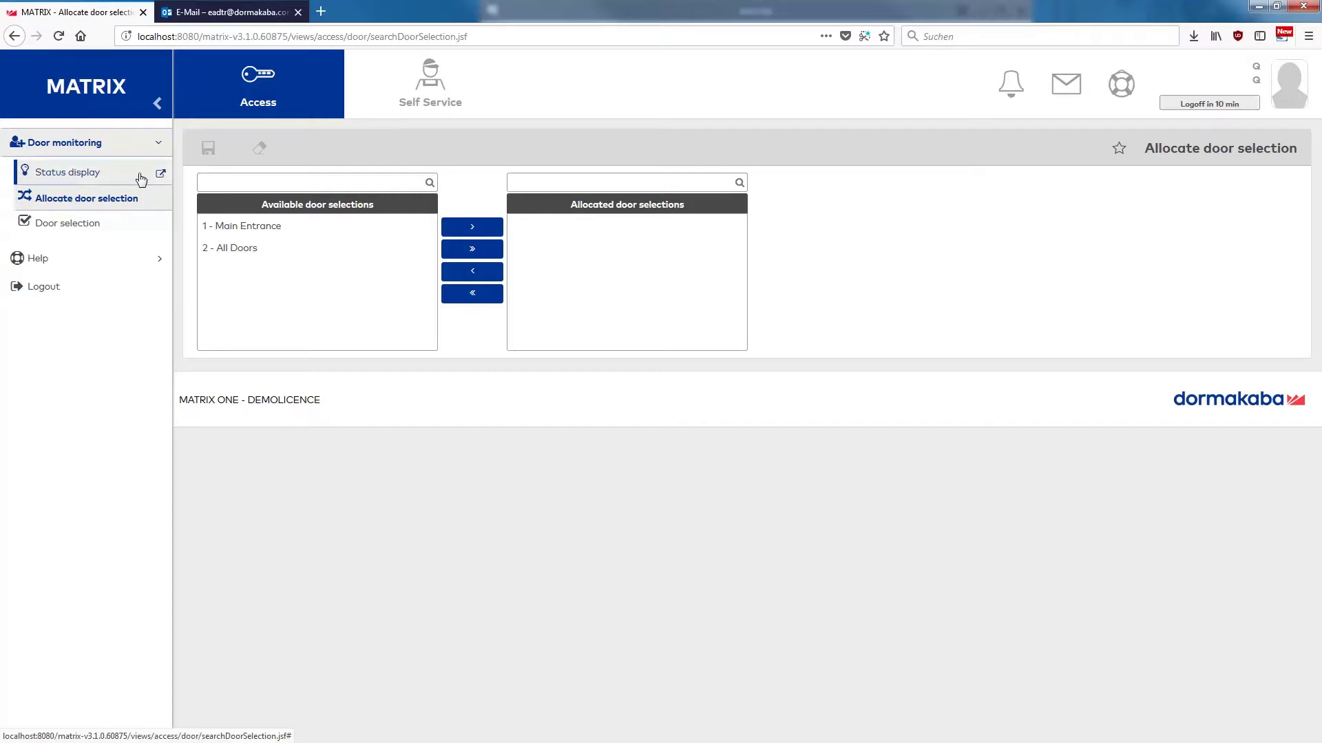
pyautogui.click(141, 179)
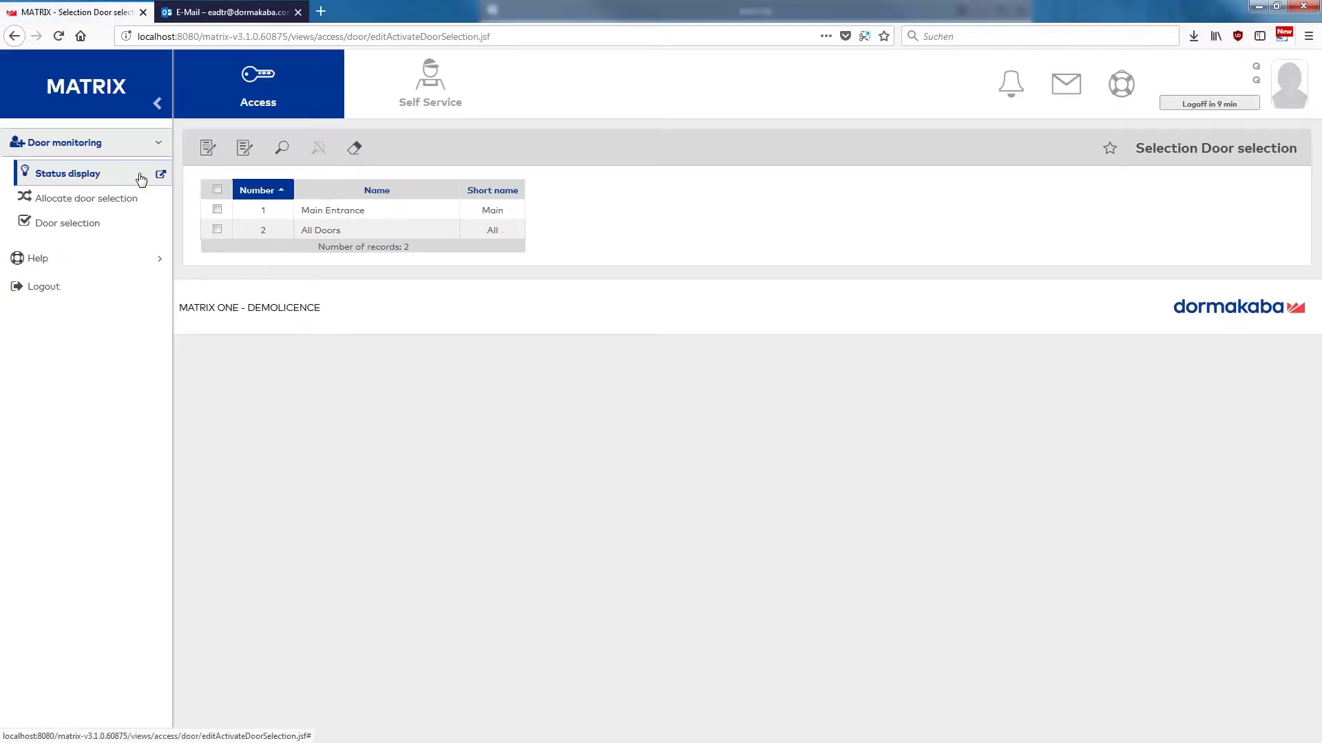
pyautogui.click(216, 212)
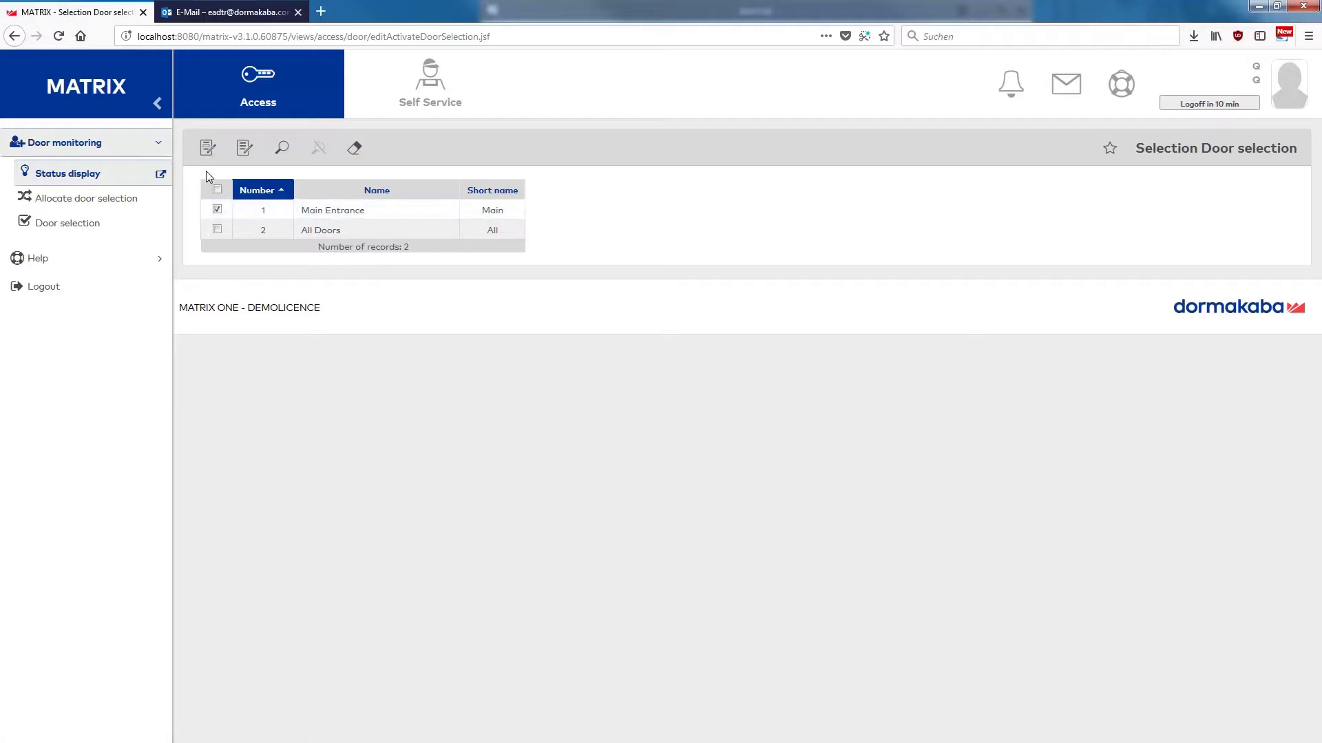
pyautogui.click(208, 148)
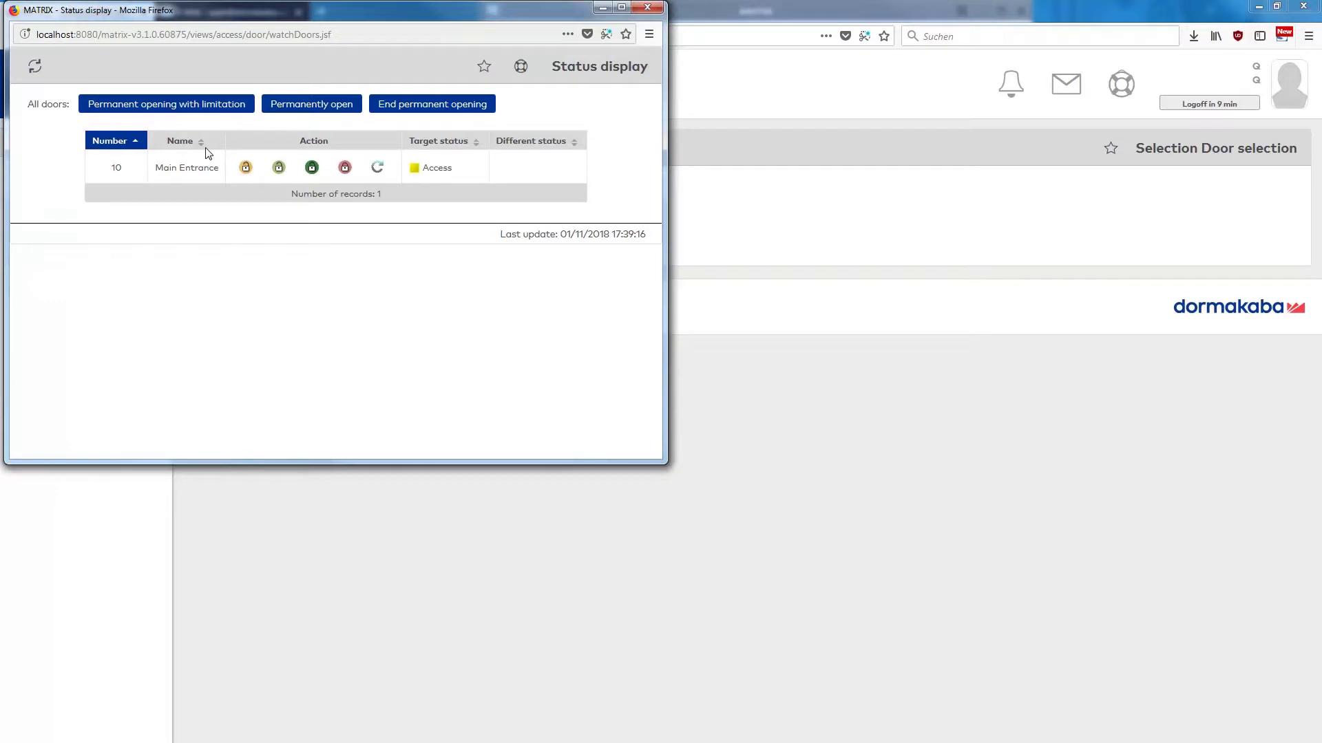
pyautogui.click(643, 11)
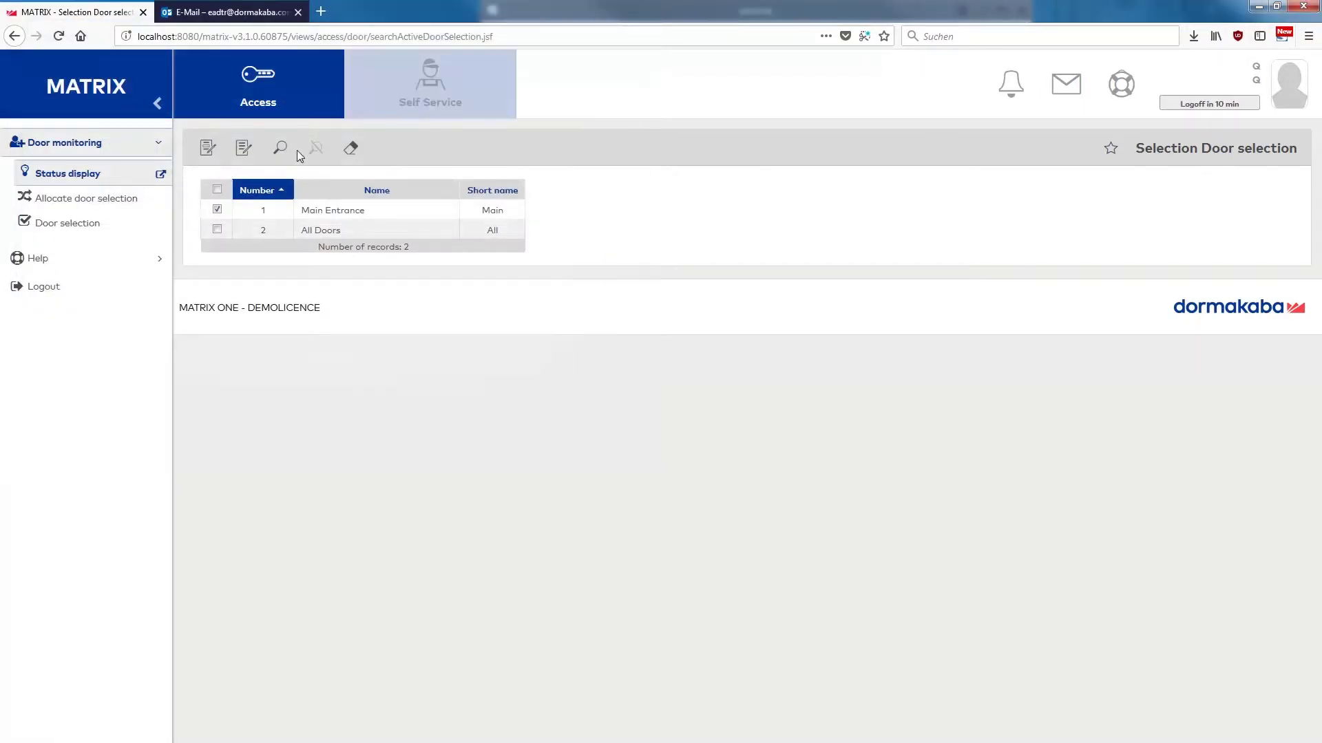
pyautogui.click(217, 230)
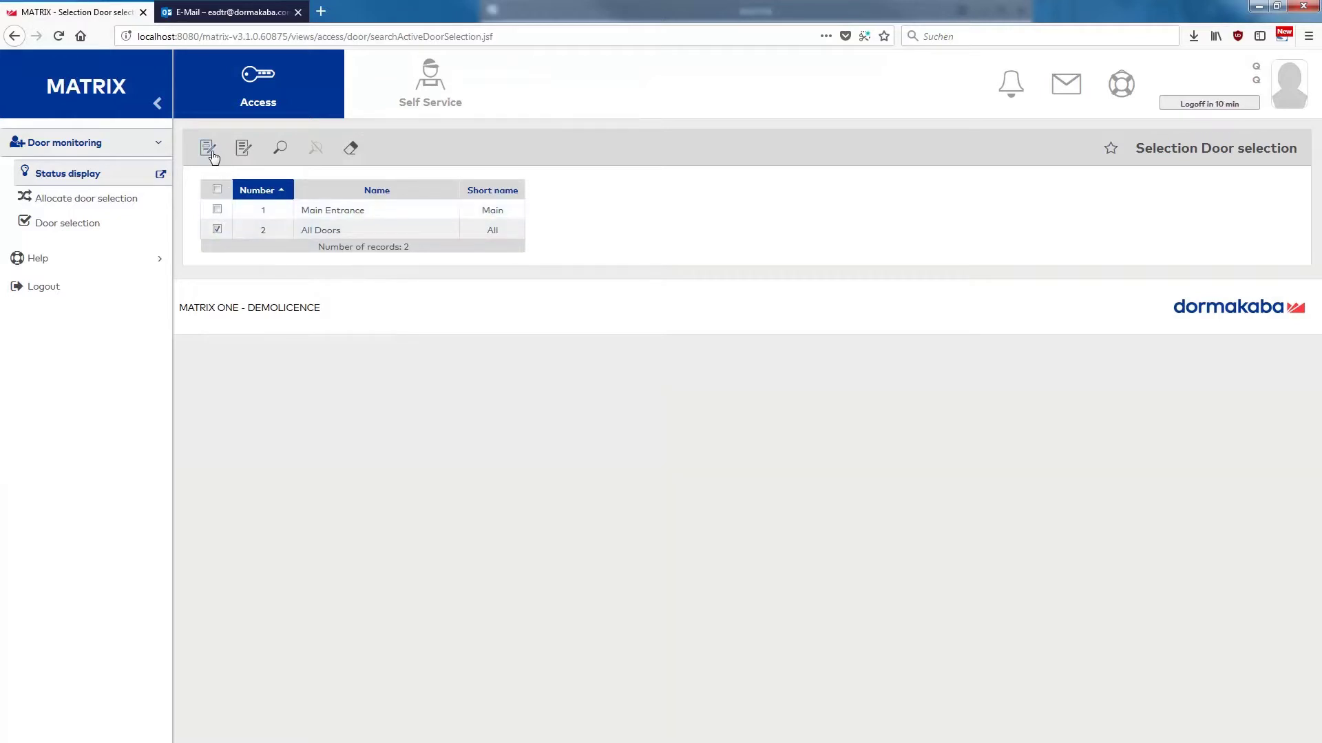
pyautogui.click(208, 148)
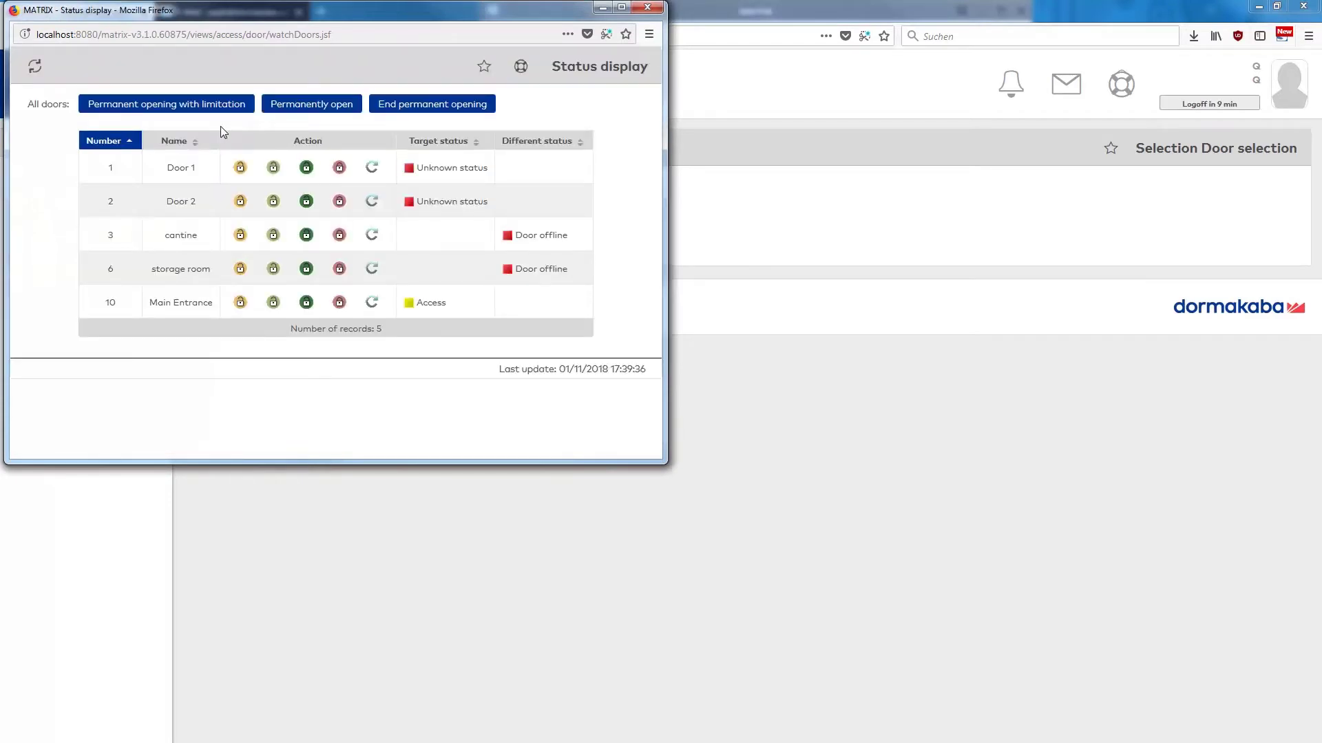
# Close the status display, deselect All Doors in the list, then allocate the door selection 1 - Main Entrance and save the allocation.
pyautogui.click(647, 8)
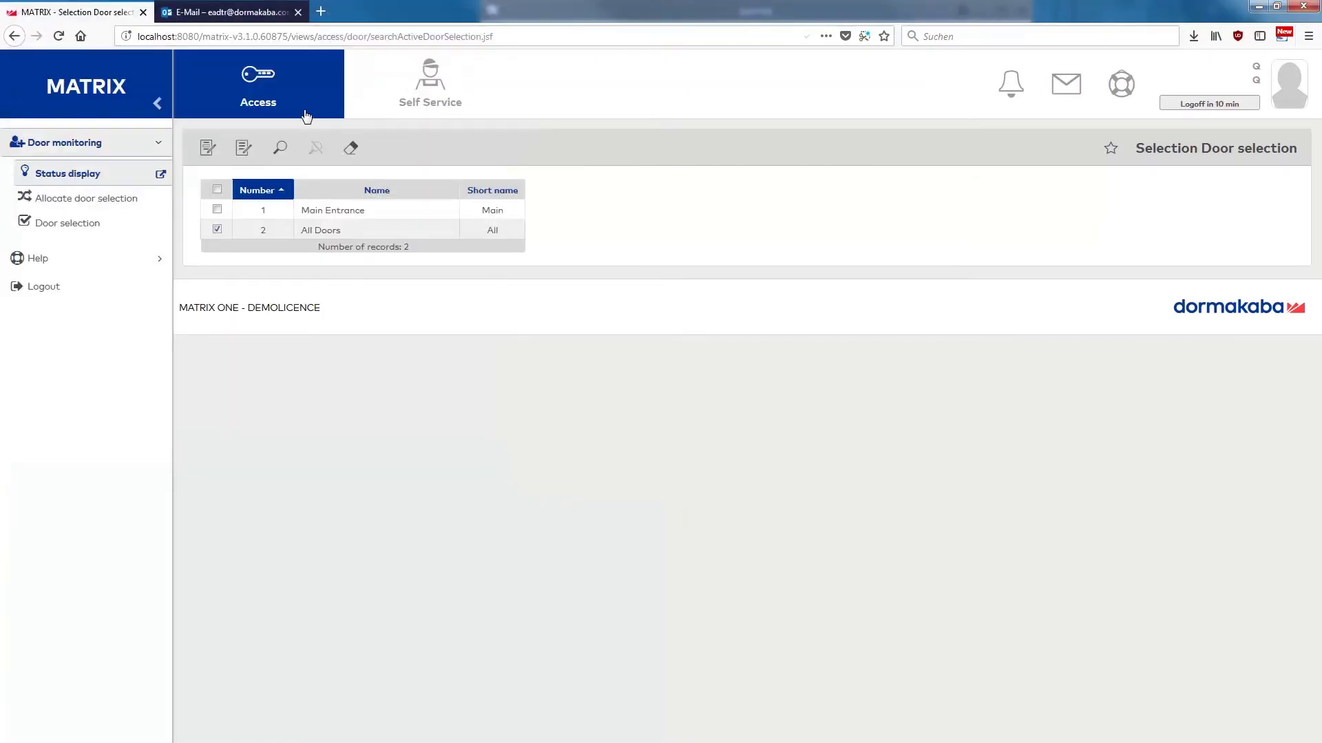
pyautogui.click(218, 231)
pyautogui.click(121, 201)
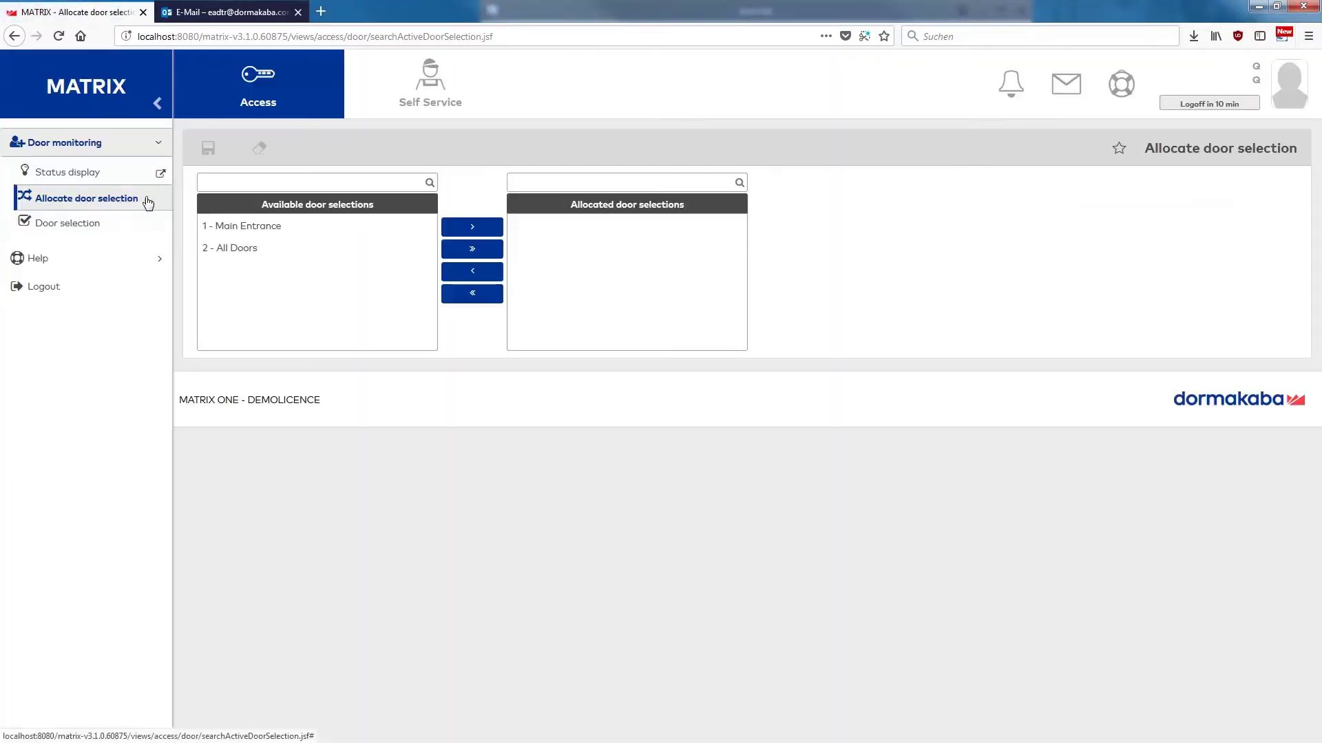
pyautogui.click(243, 227)
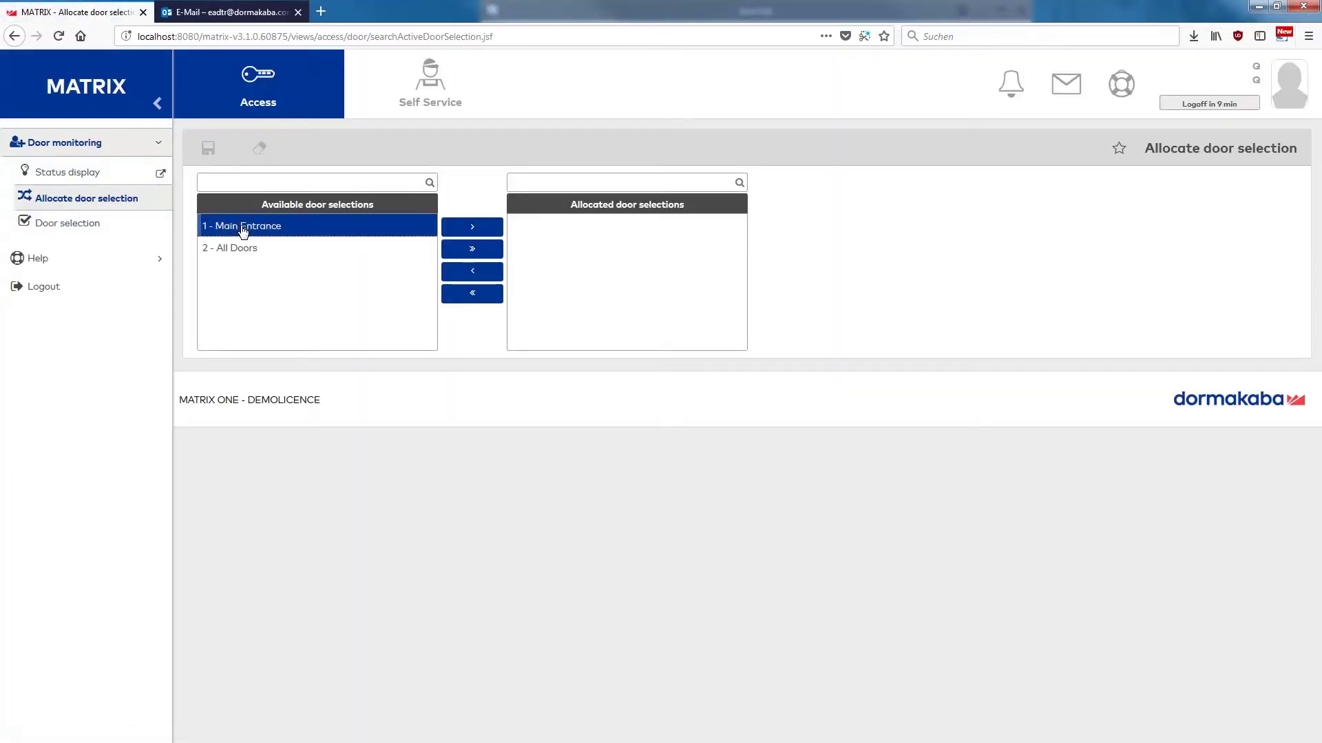
pyautogui.click(469, 228)
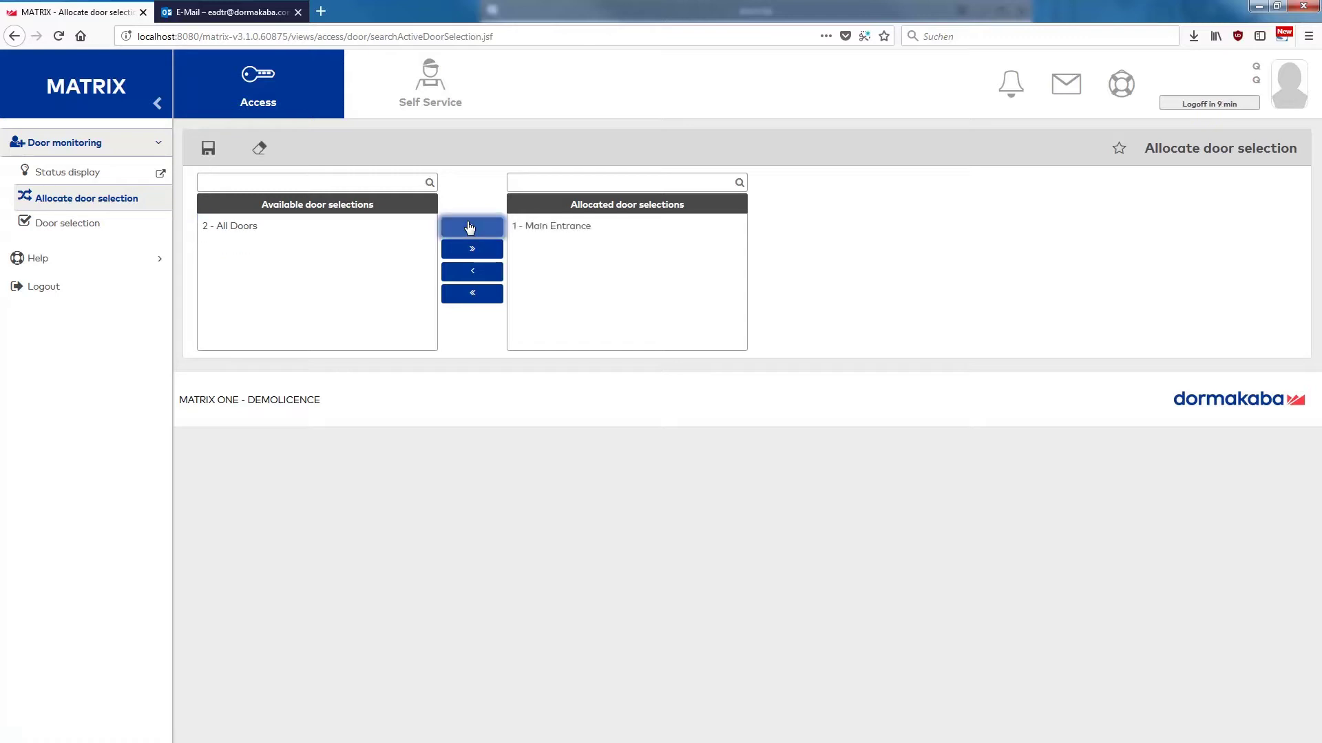
pyautogui.click(207, 149)
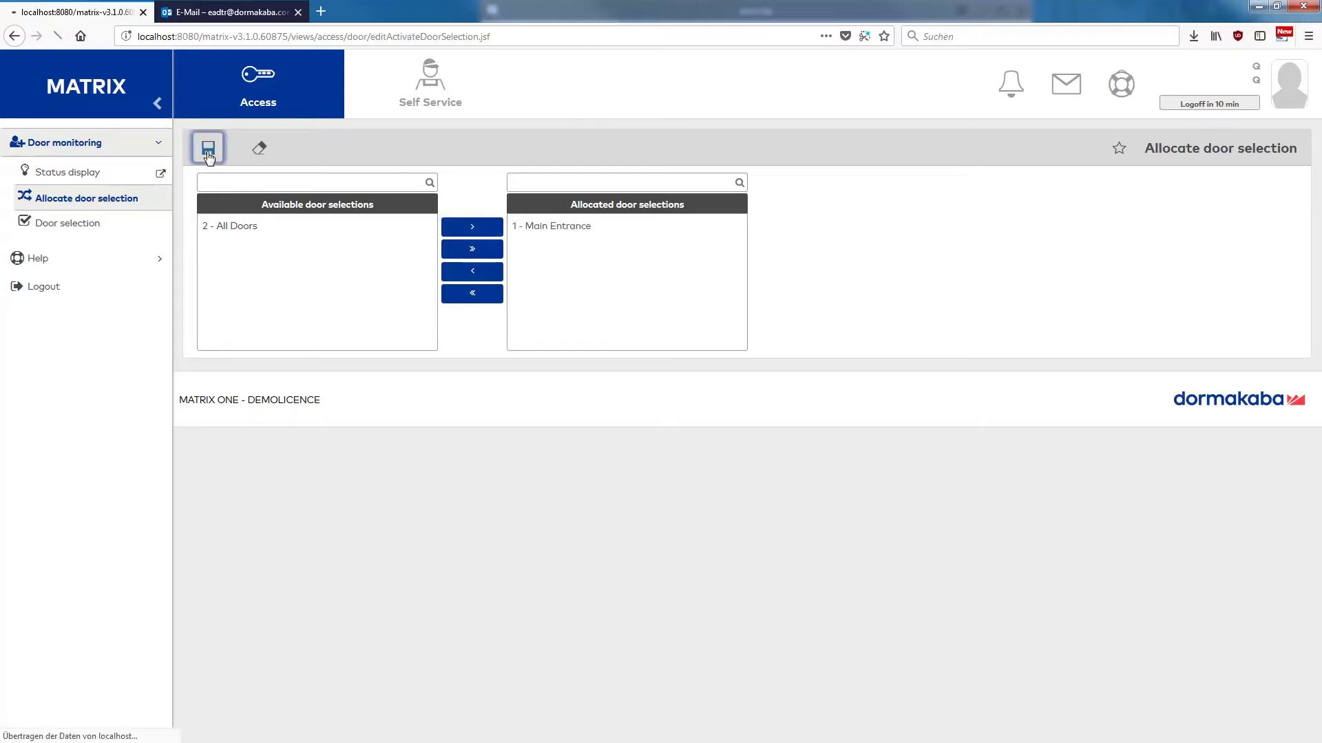
# Log out of MATRIX and continue to the login page.
pyautogui.click(115, 175)
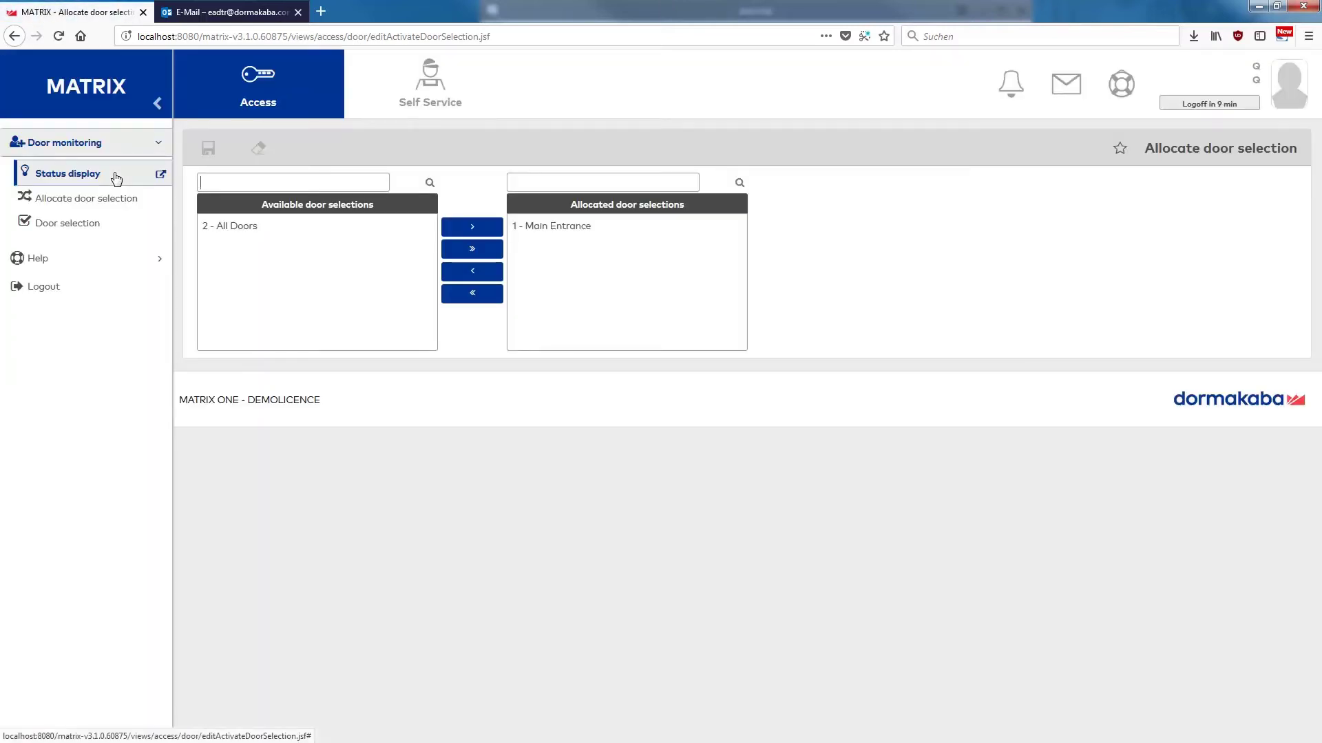
pyautogui.click(79, 288)
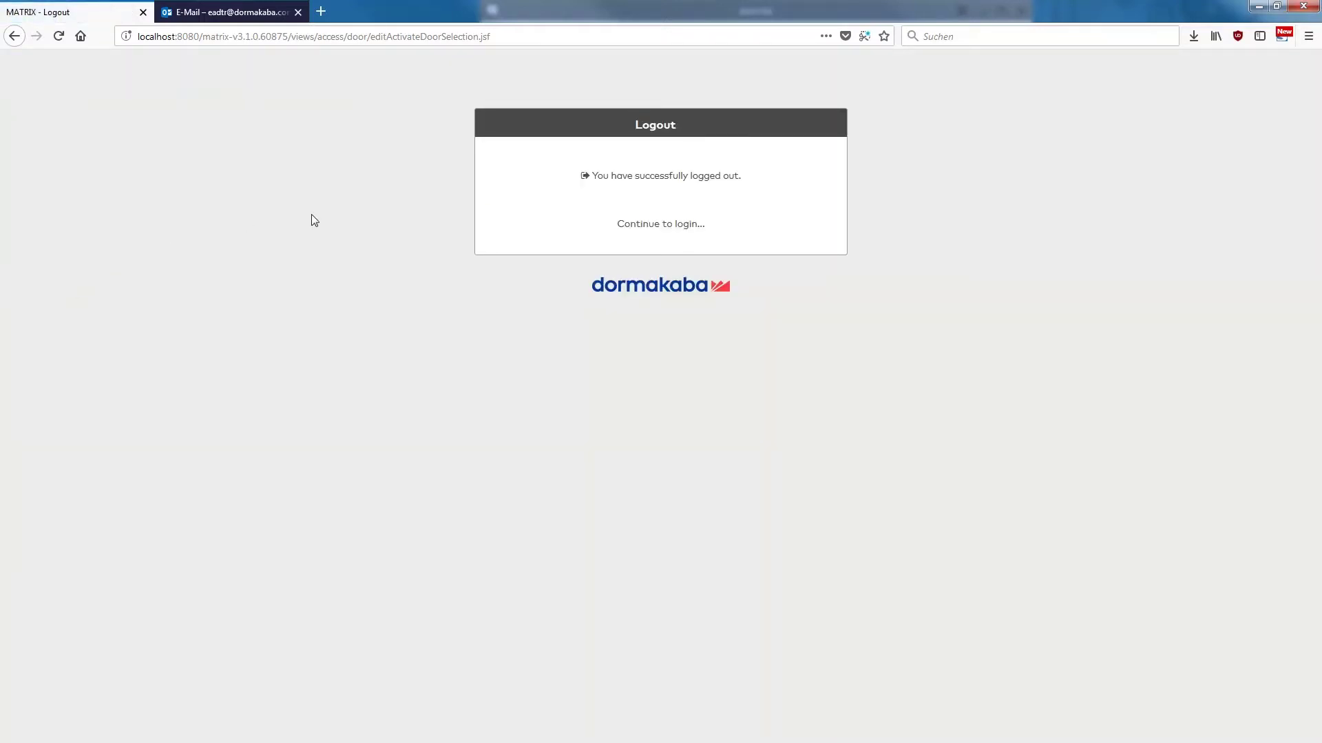
pyautogui.click(642, 223)
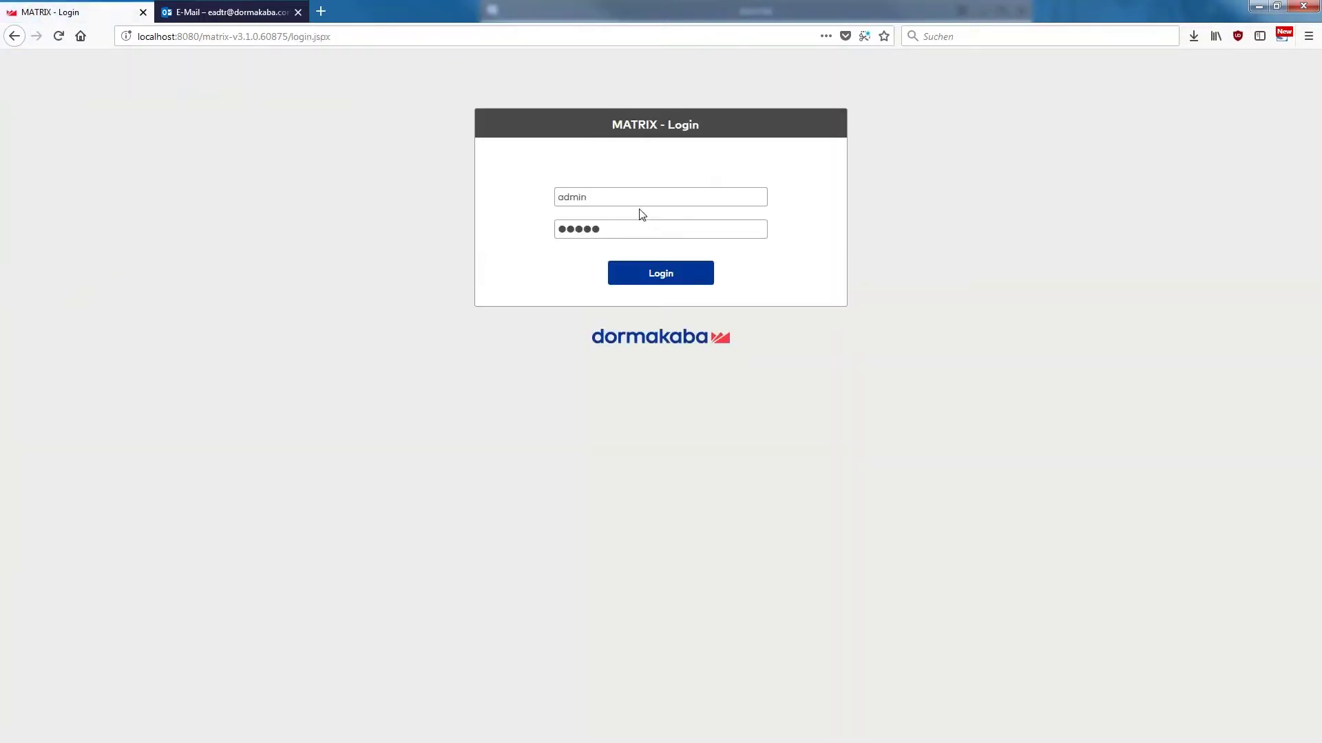
# Log in as user q with the account password and decline saving the login data in the browser.
pyautogui.click(635, 197)
pyautogui.doubleClick(638, 198)
pyautogui.write('q')
pyautogui.press('Tab')
pyautogui.write('q')
pyautogui.click(657, 274)
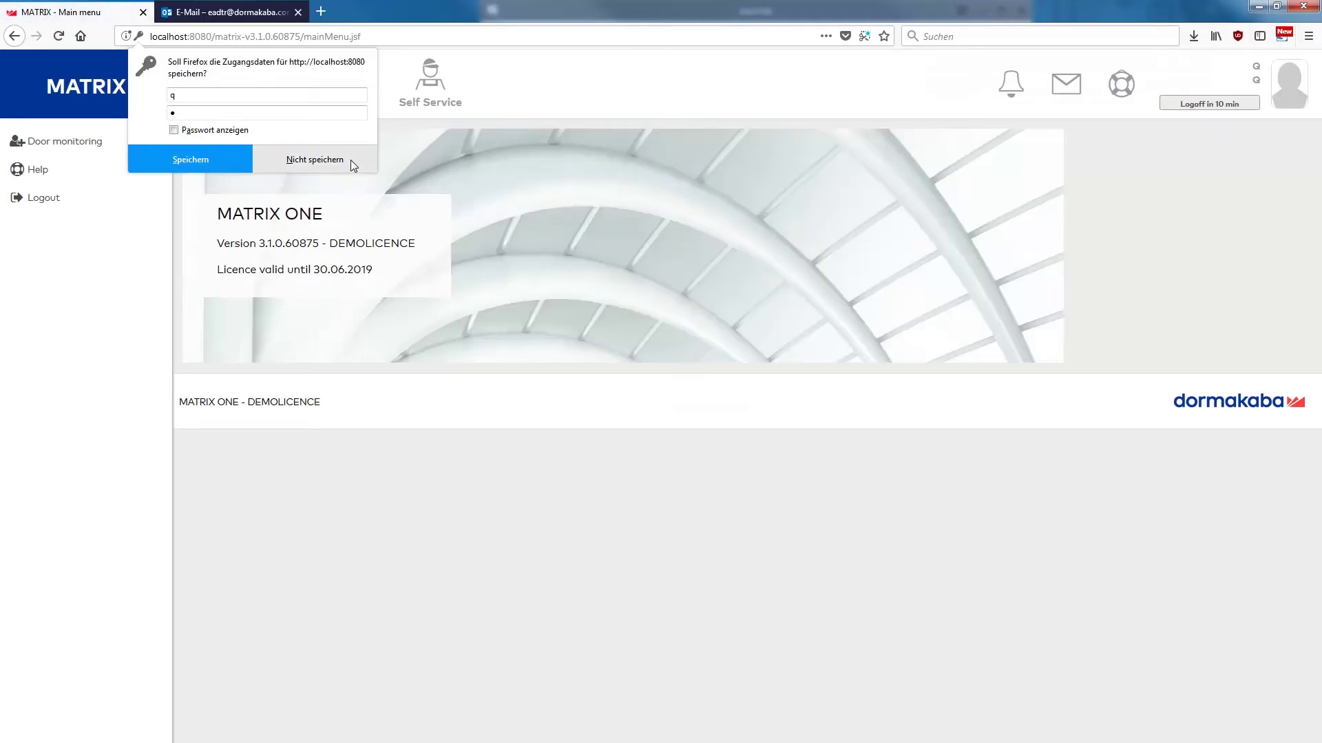
pyautogui.click(350, 160)
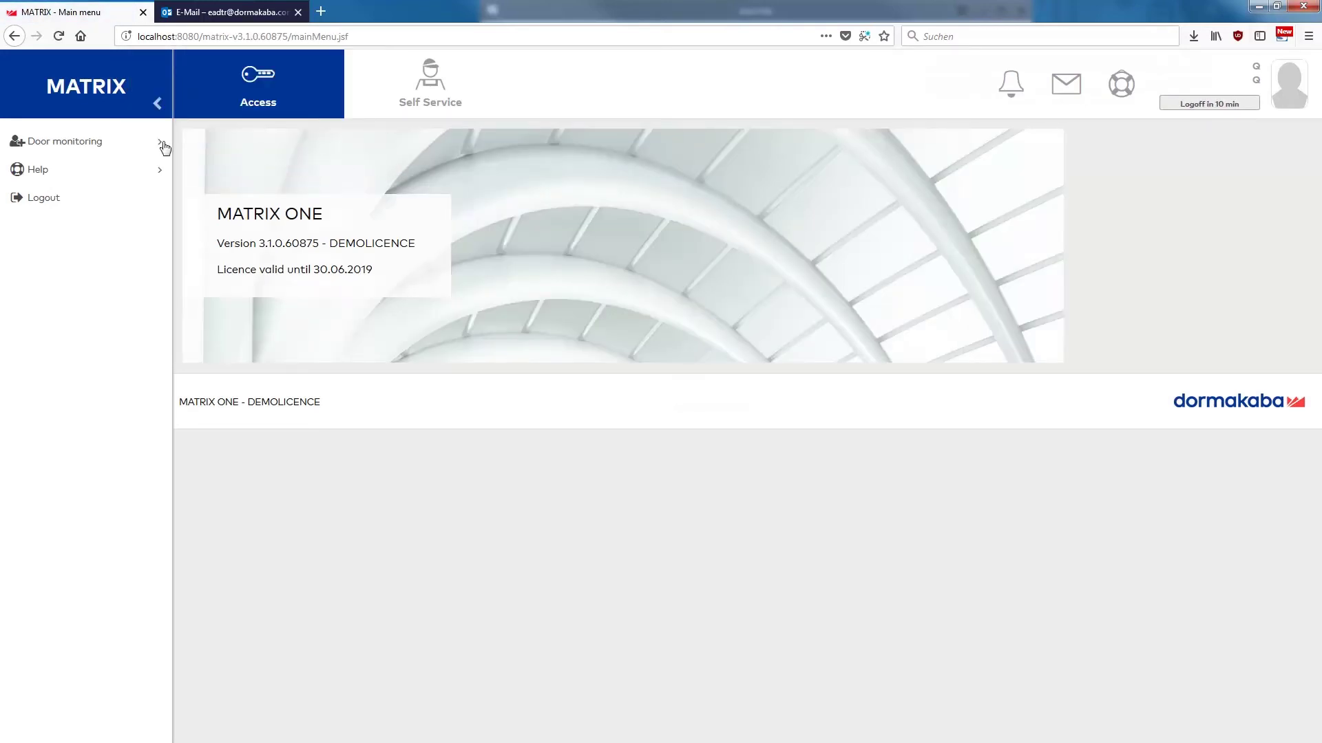
# Check the allocated door selections under Door monitoring, then view the door status display and close it.
pyautogui.click(131, 145)
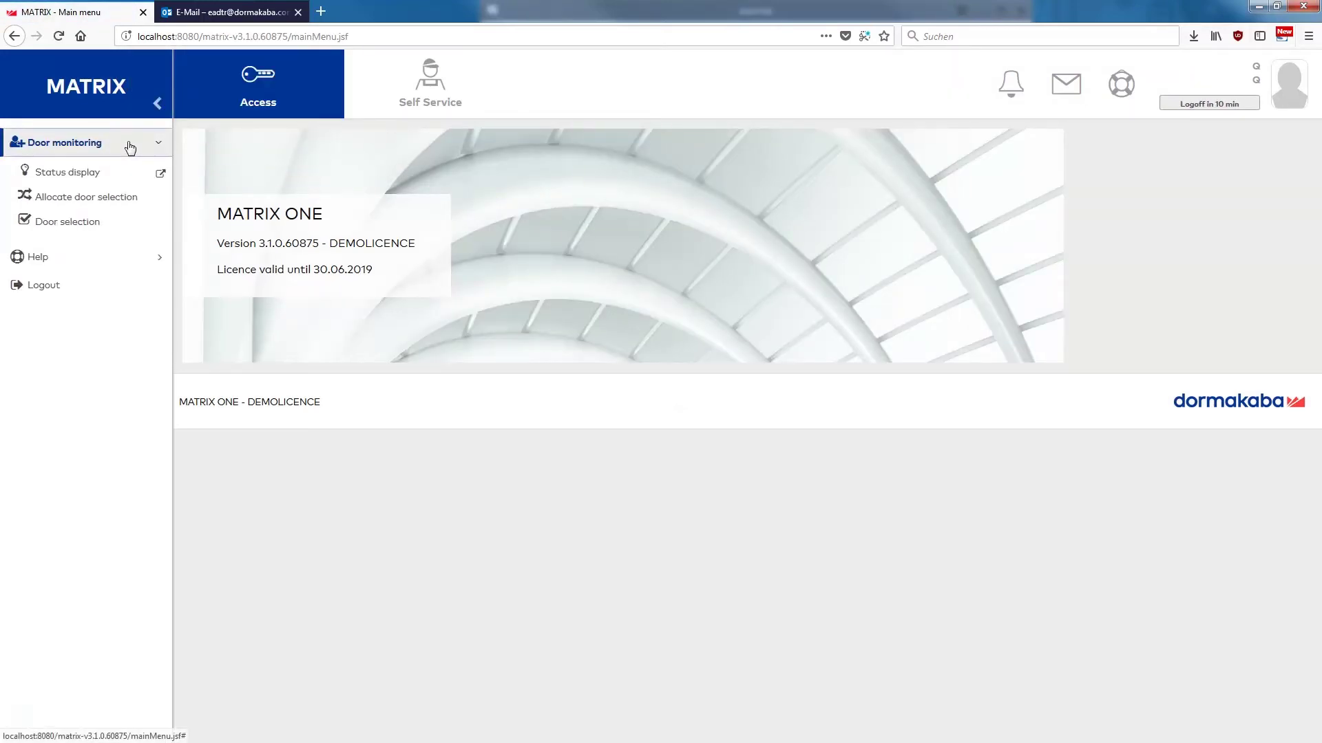
pyautogui.click(130, 199)
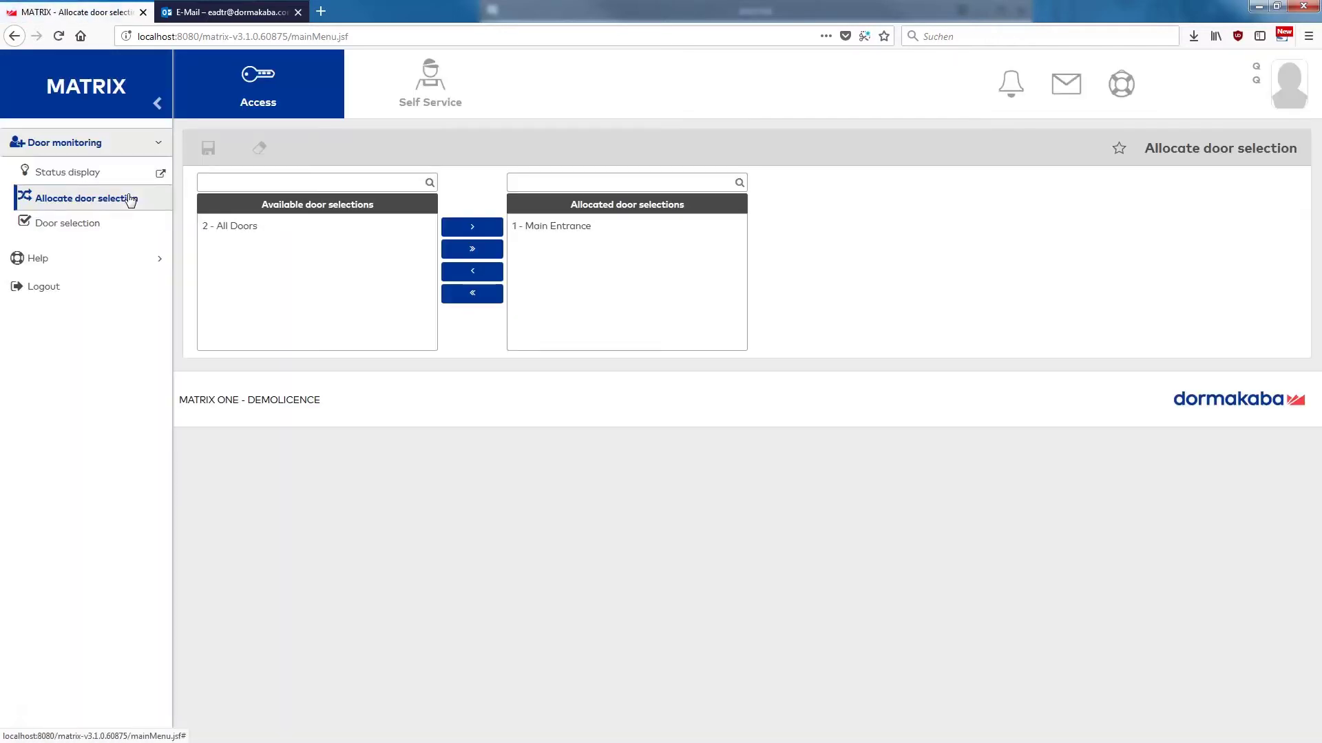
pyautogui.click(130, 175)
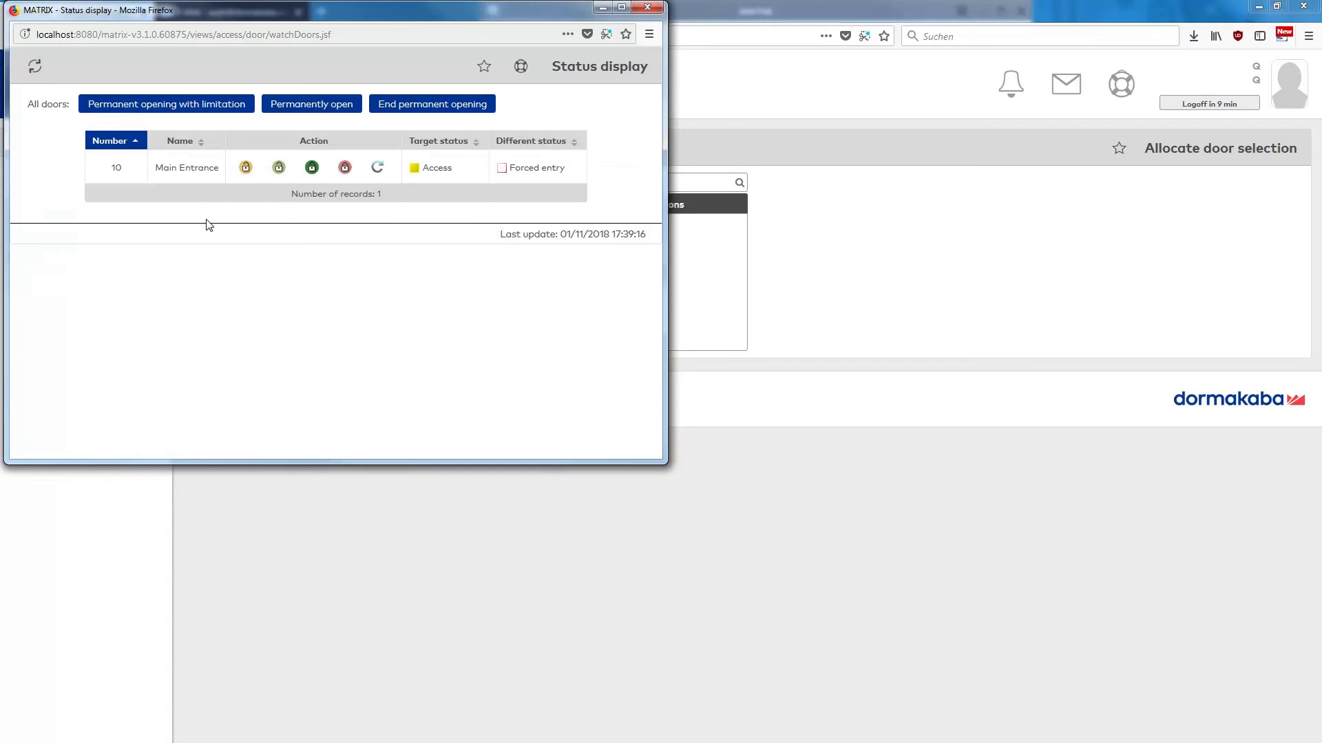
pyautogui.click(647, 9)
# Switch to the Outlook mailbox and open the MATRIX event notification e-mail about the forced entry.
pyautogui.click(268, 12)
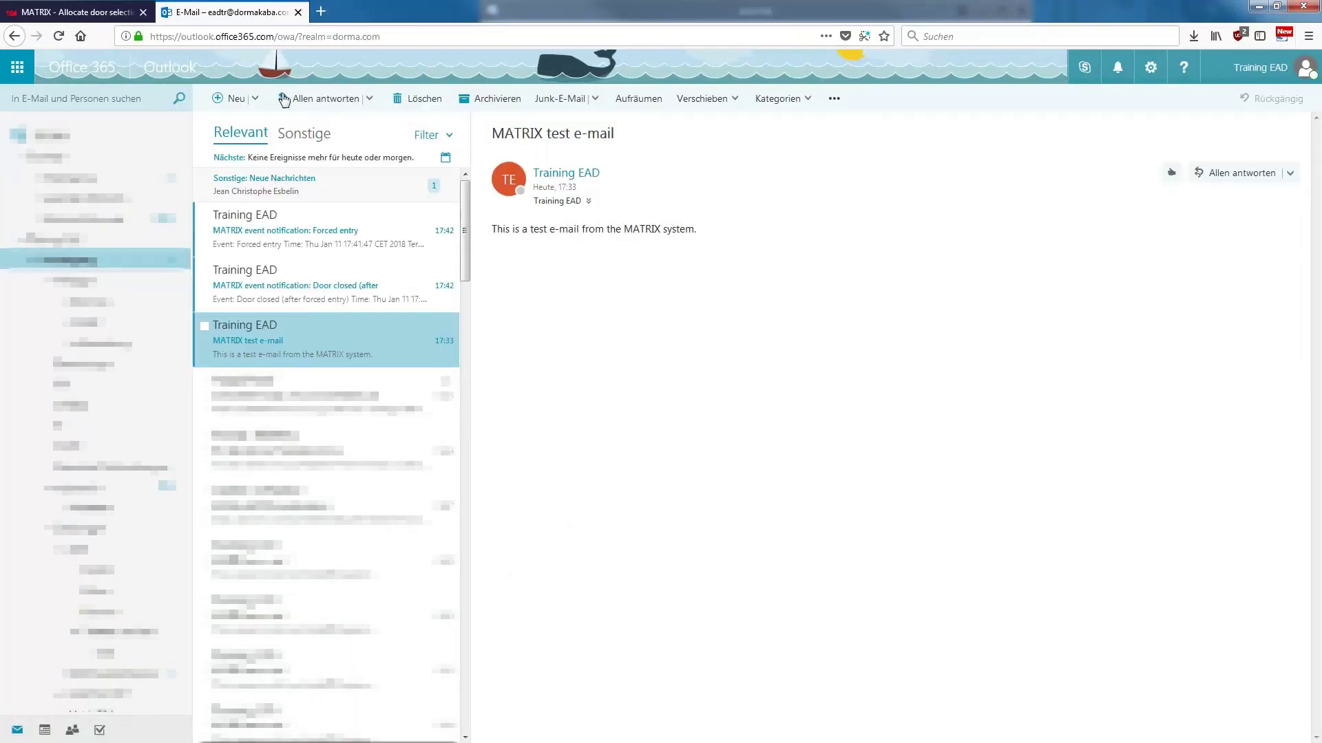
pyautogui.click(323, 227)
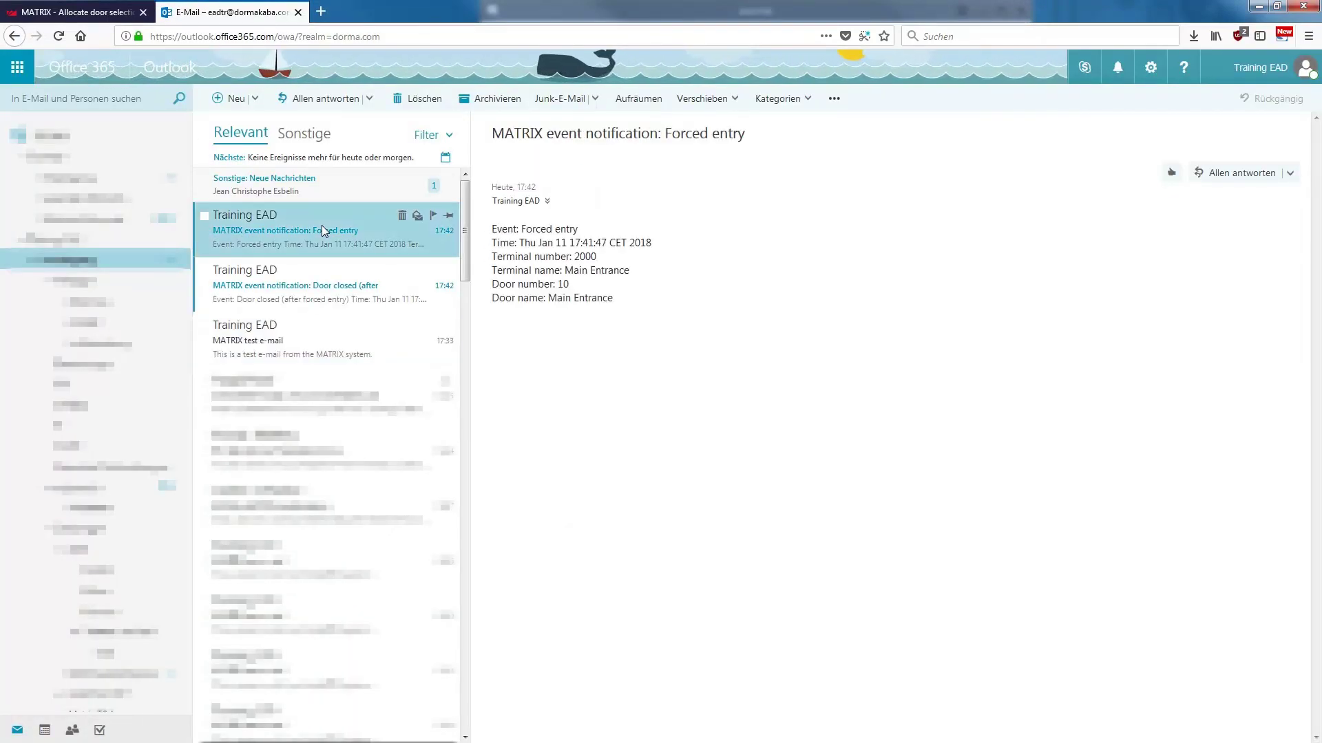